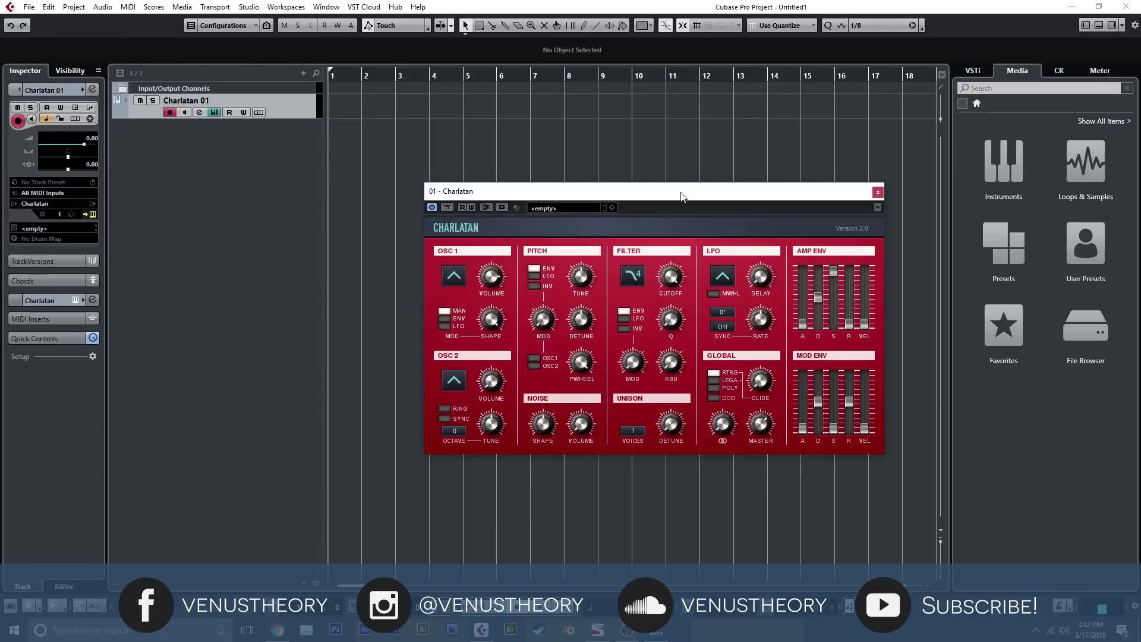
# - Reposition the Charlatan synth window over the arrangement and set its unison voices to 7
pyautogui.moveTo(680, 196); pyautogui.dragTo(555, 145)
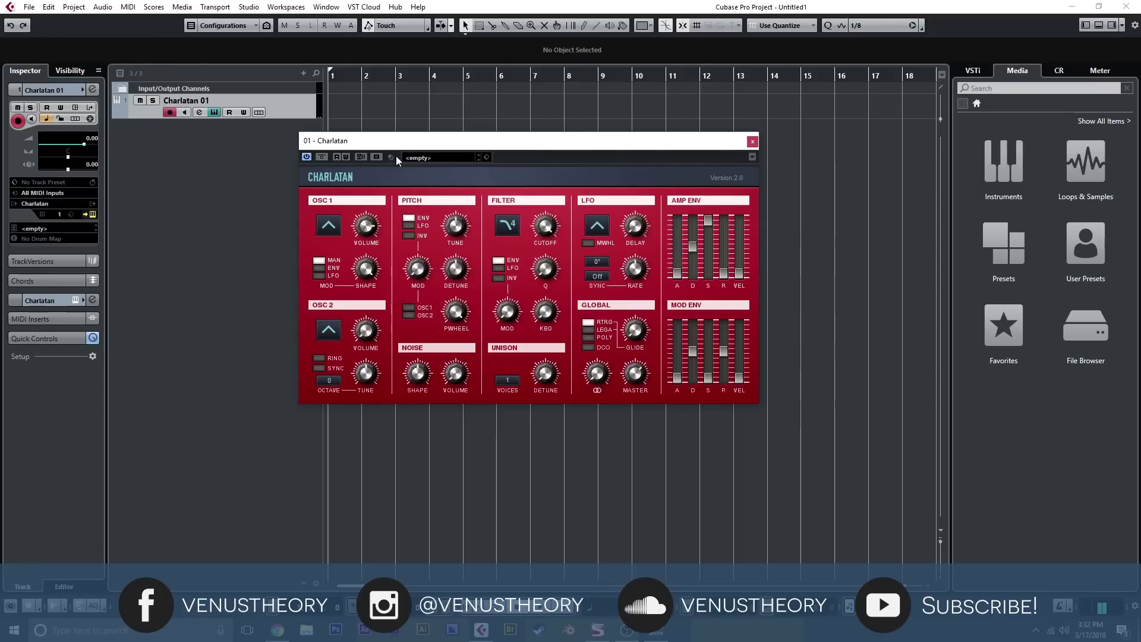
pyautogui.moveTo(432, 145)
pyautogui.mouseDown()
pyautogui.moveTo(343, 119)
pyautogui.moveTo(417, 155)
pyautogui.mouseUp()
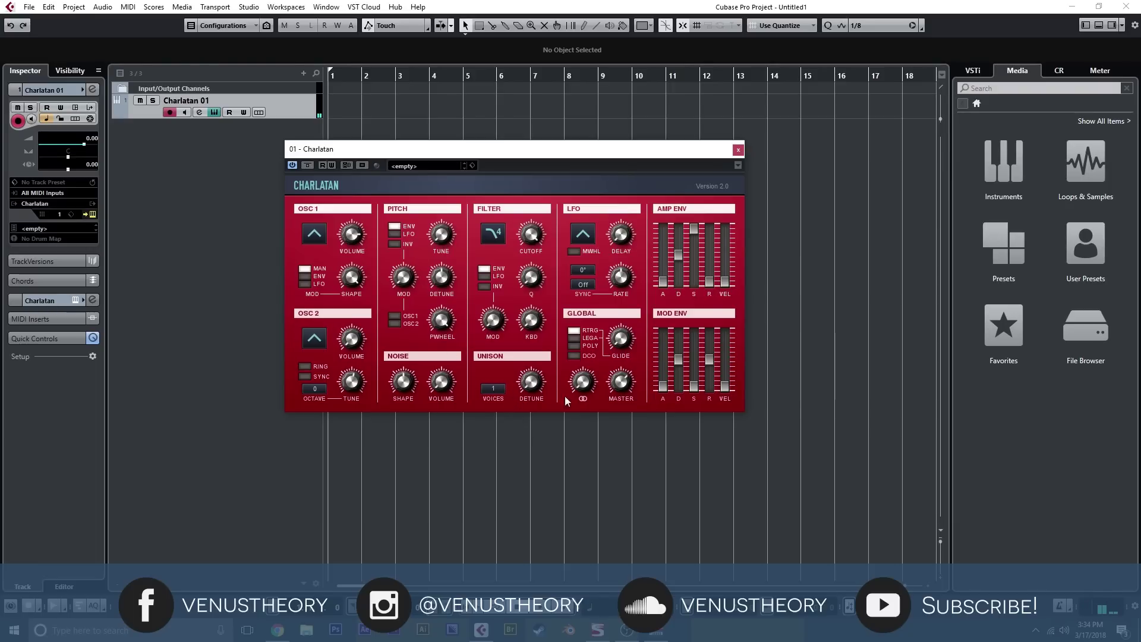
pyautogui.click(502, 389)
pyautogui.click(504, 451)
# - Switch Charlatan's filter to the two-pole low-pass type and lower the filter cutoff
pyautogui.moveTo(537, 240); pyautogui.dragTo(537, 250)
pyautogui.click(497, 238)
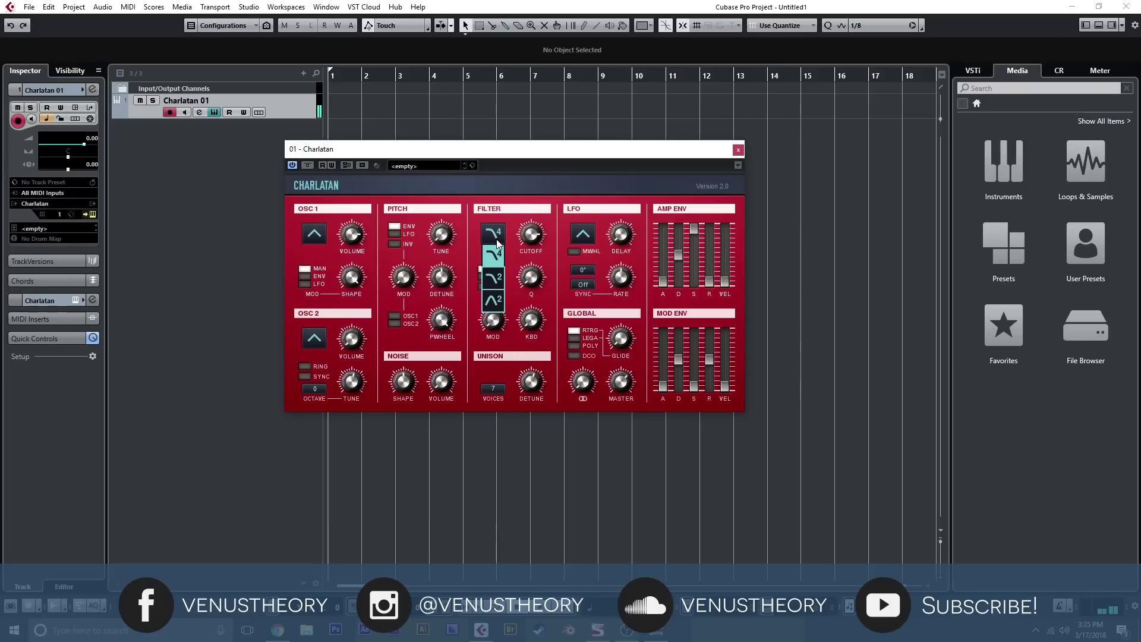
pyautogui.click(502, 280)
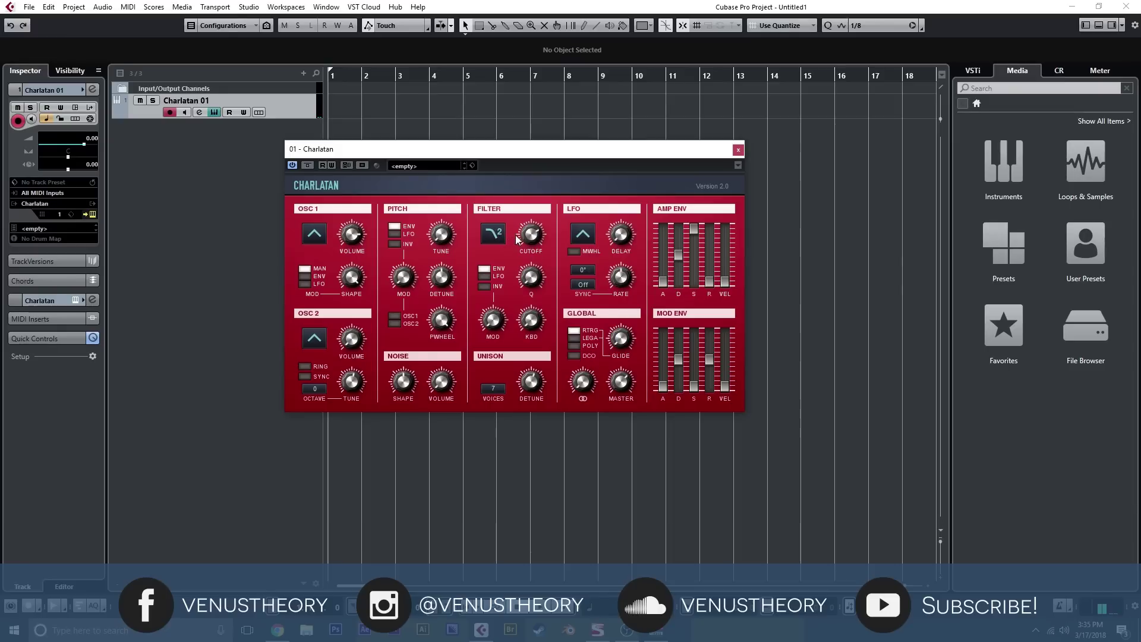
pyautogui.click(492, 235)
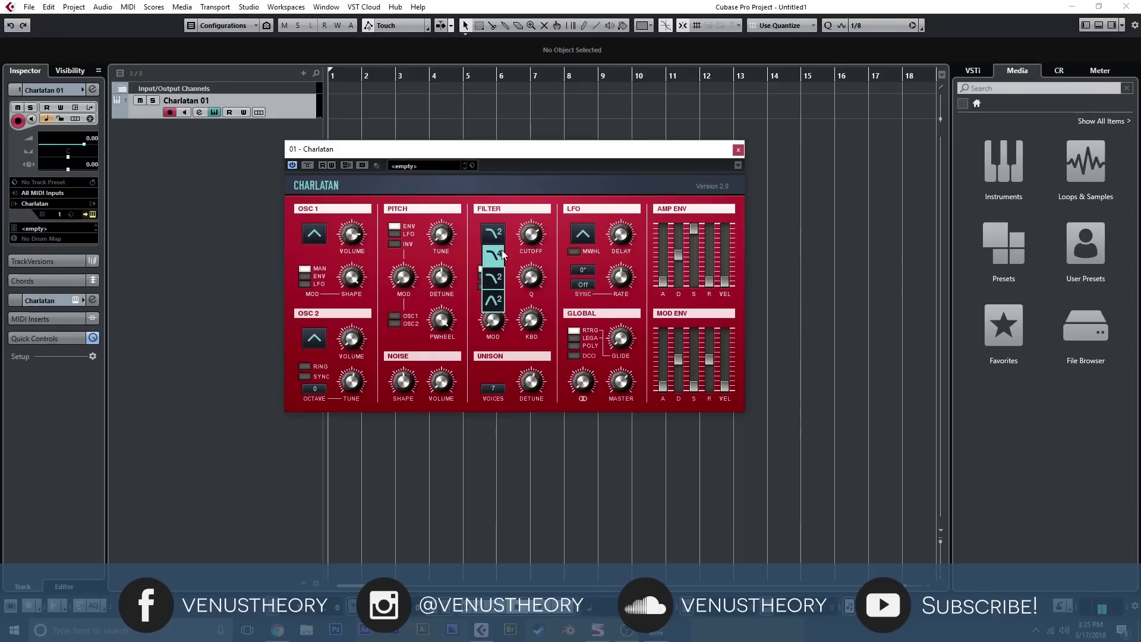
pyautogui.click(502, 271)
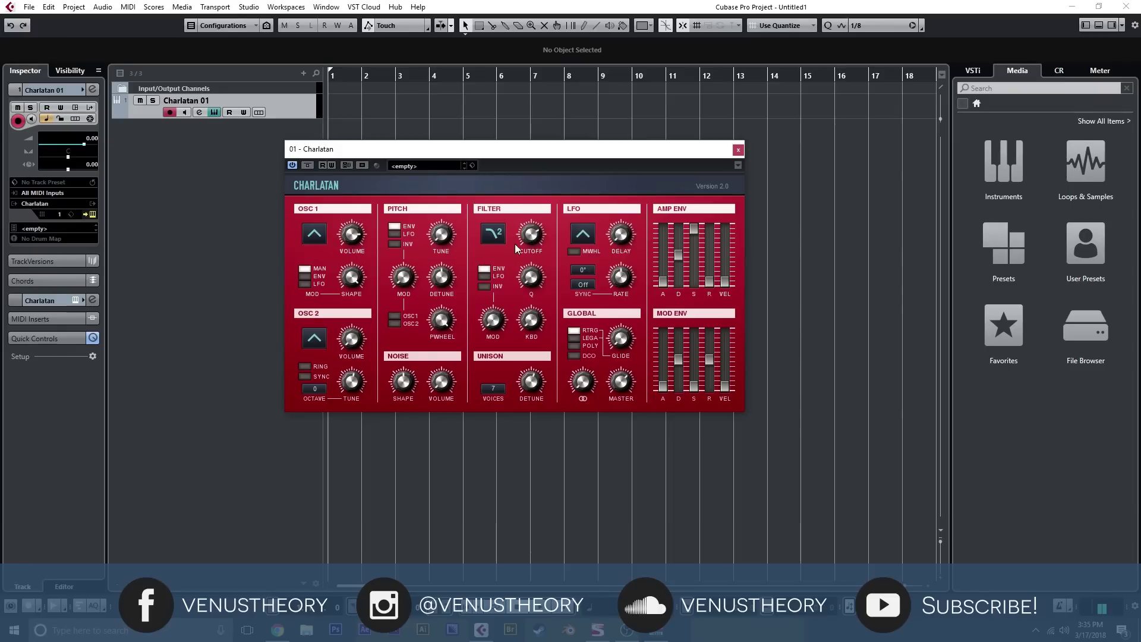
pyautogui.moveTo(535, 253); pyautogui.dragTo(536, 260)
pyautogui.moveTo(536, 260)
pyautogui.mouseDown()
pyautogui.moveTo(537, 290)
pyautogui.moveTo(546, 257)
pyautogui.mouseUp()
# - Set Charlatan's global voice mode to LEGA and raise the amp envelope's attack and release
pyautogui.click(577, 338)
pyautogui.moveTo(668, 286); pyautogui.dragTo(709, 269)
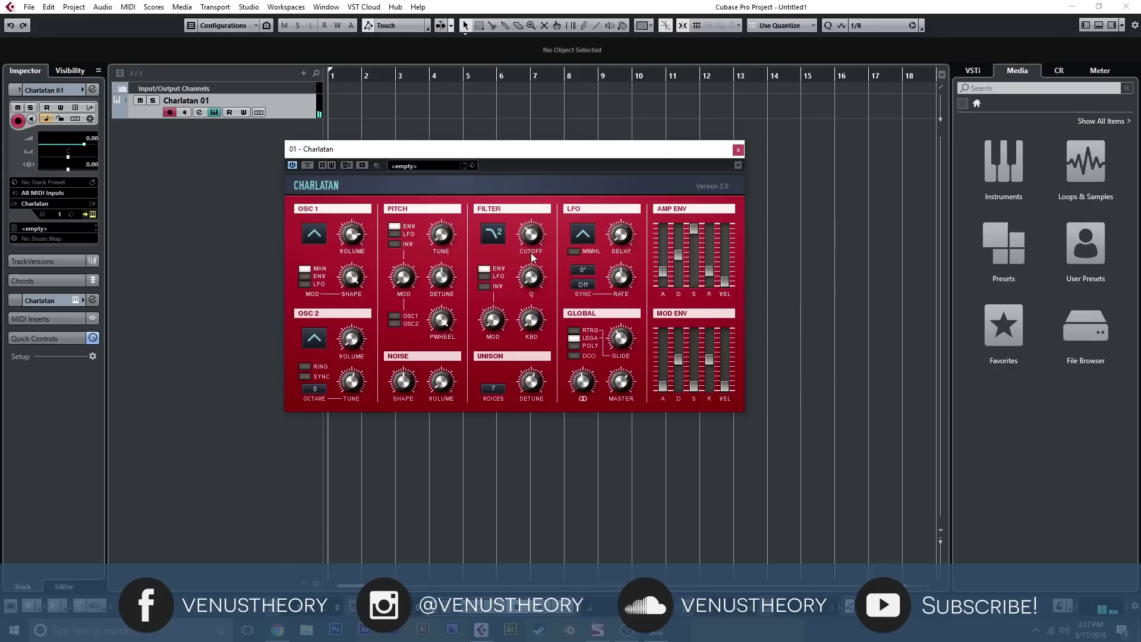
# - Switch Charlatan's filter to the four-pole low-pass type, fine-tune the amp envelope's attack and release, and close the synth window
pyautogui.click(493, 234)
pyautogui.click(498, 248)
pyautogui.moveTo(663, 271); pyautogui.dragTo(709, 267)
pyautogui.click(738, 150)
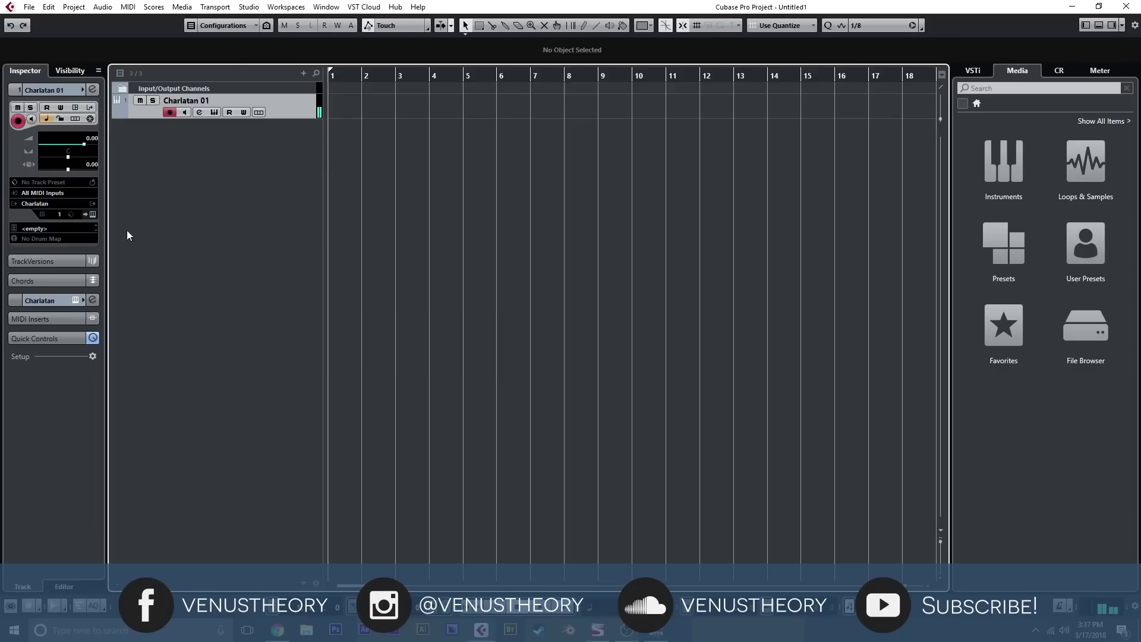
pyautogui.click(94, 214)
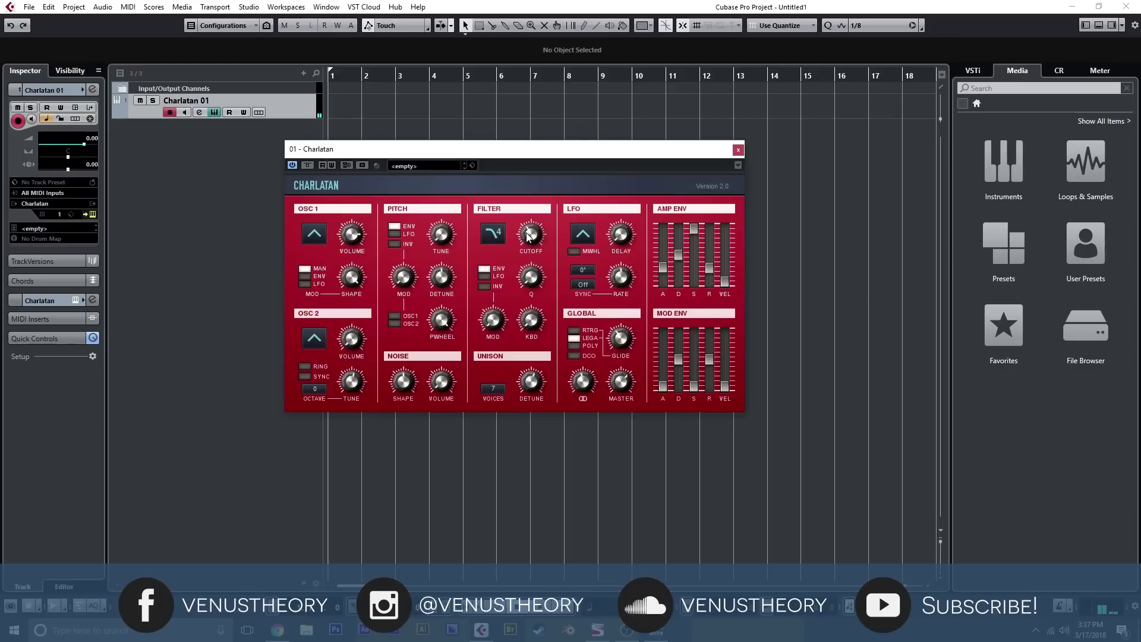
pyautogui.click(738, 149)
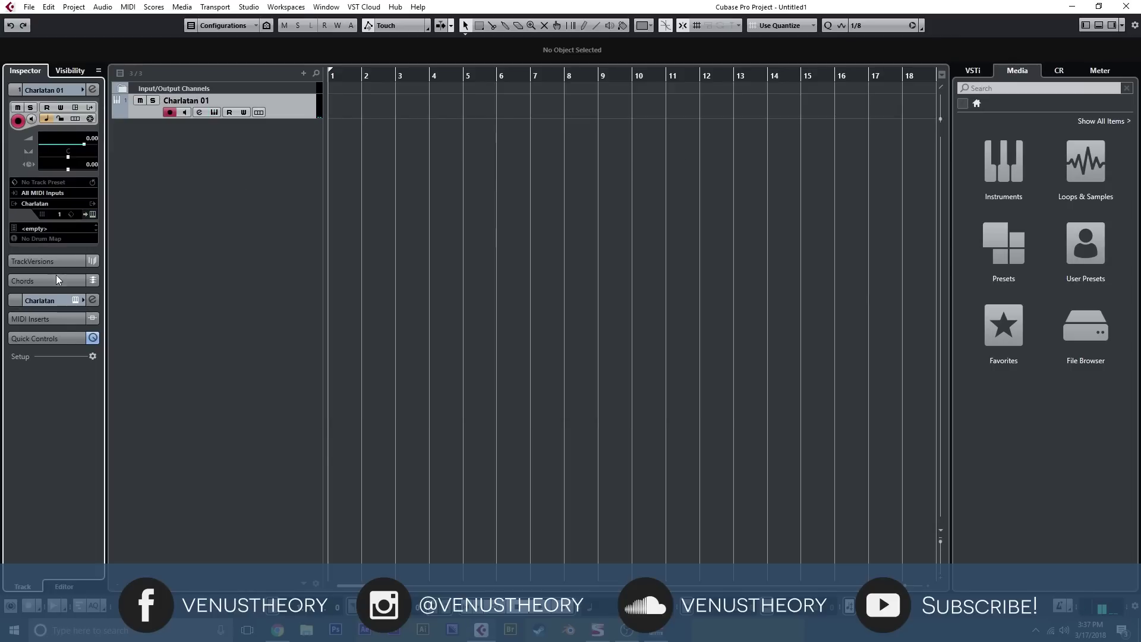
# - Add the DaTube distortion effect to the first audio insert slot of the Charlatan 01 track
pyautogui.click(60, 305)
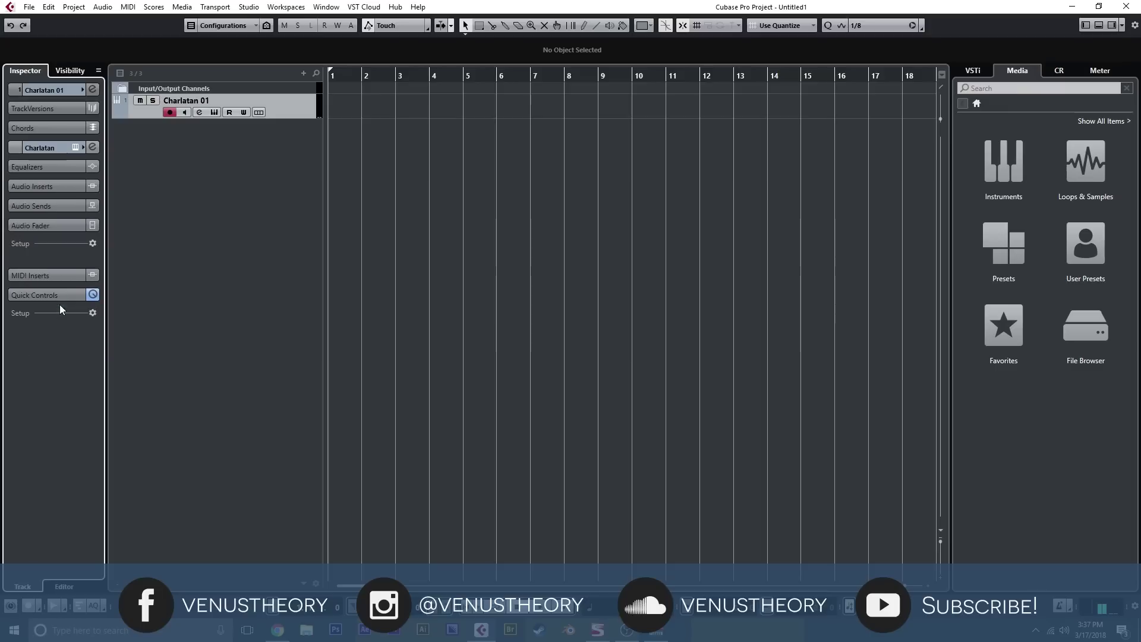
pyautogui.click(56, 185)
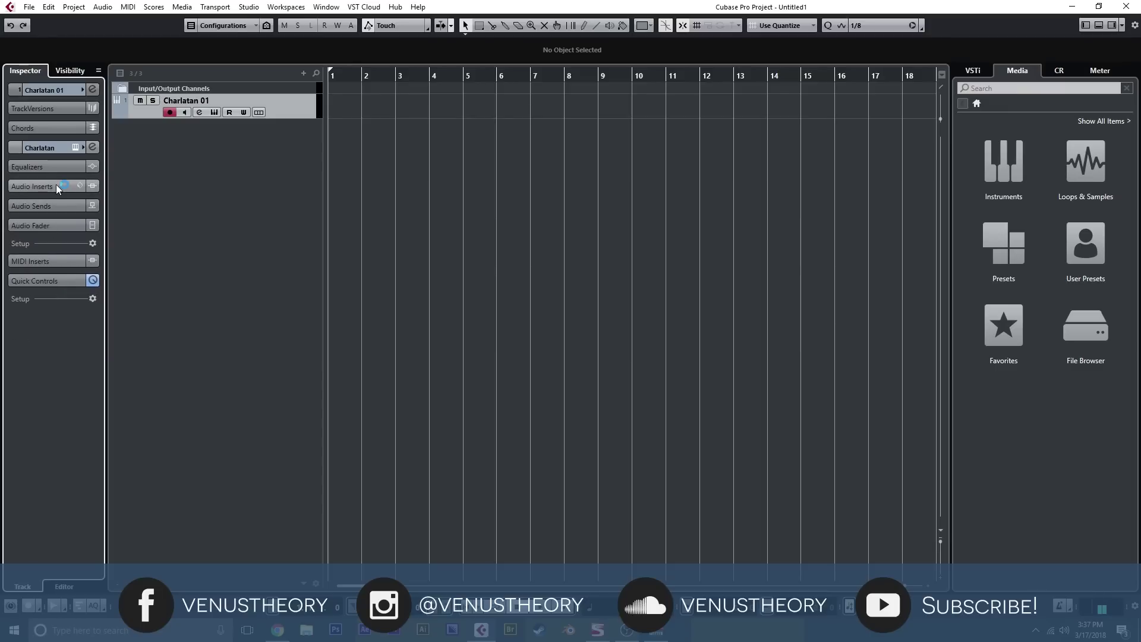
pyautogui.click(77, 208)
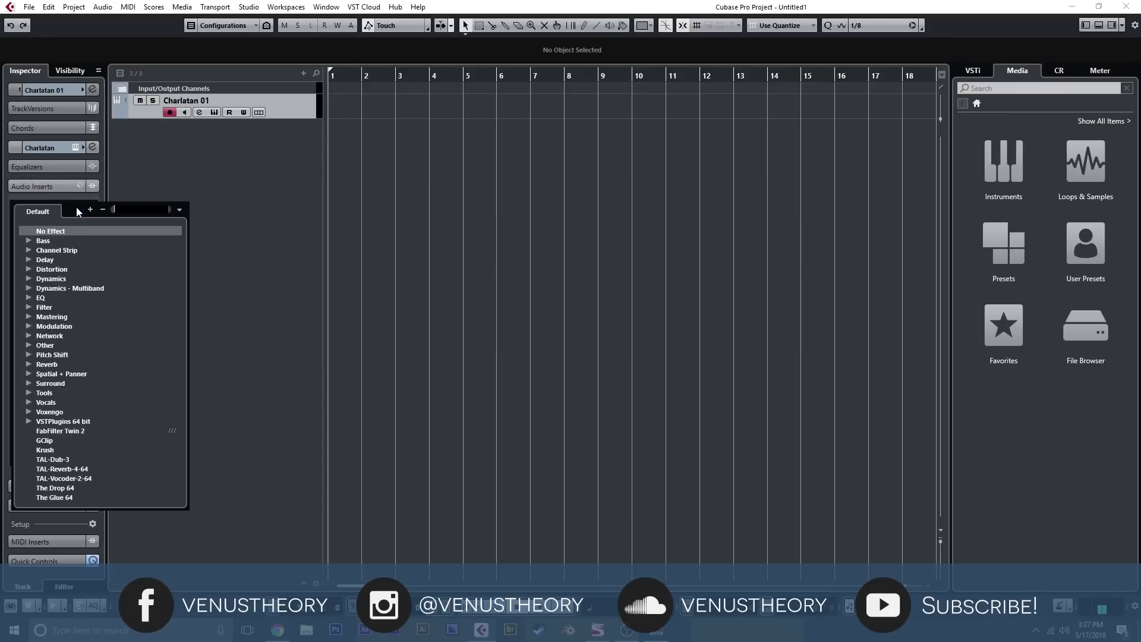
pyautogui.click(33, 271)
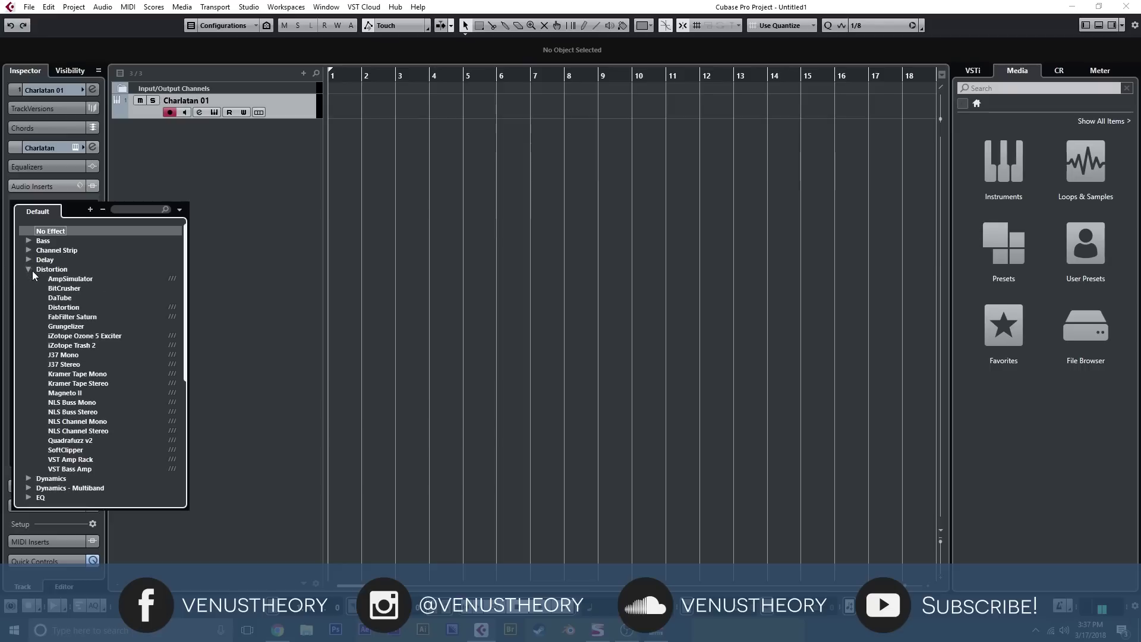
pyautogui.click(76, 296)
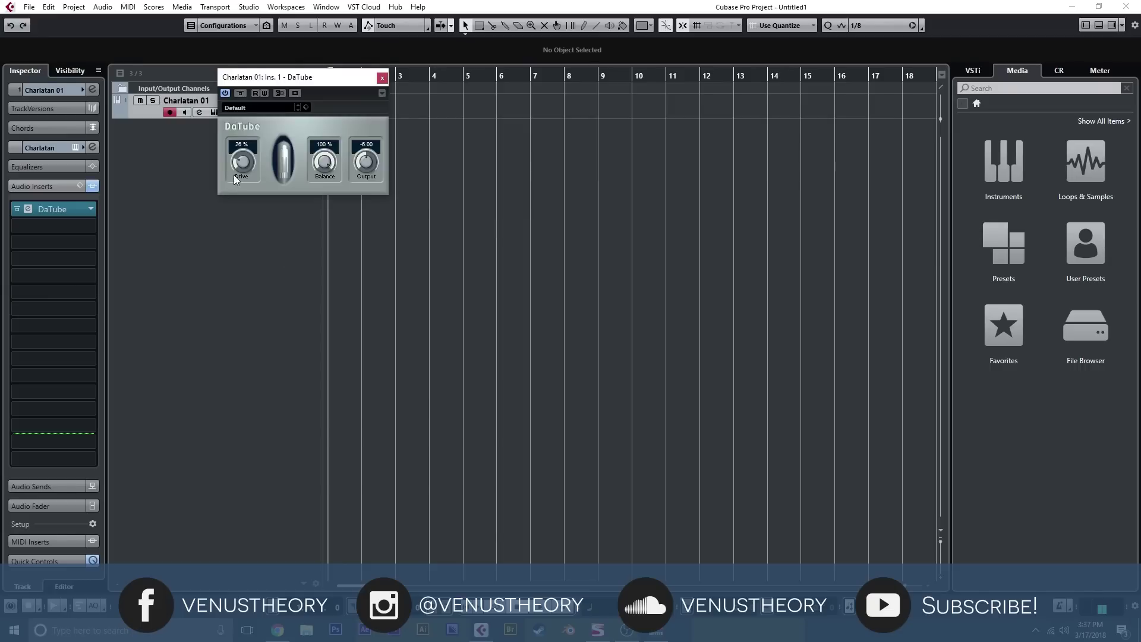
# - Set DaTube's Drive to 47 % and close the effect window
pyautogui.moveTo(240, 166); pyautogui.dragTo(248, 242)
pyautogui.moveTo(246, 163); pyautogui.dragTo(248, 110)
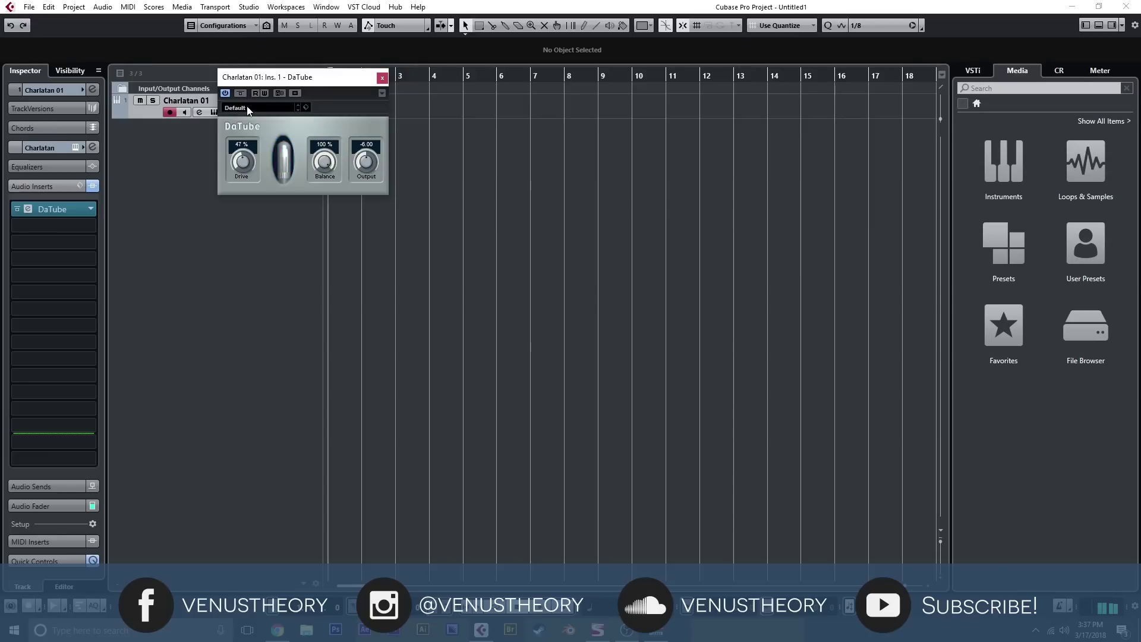
pyautogui.click(381, 77)
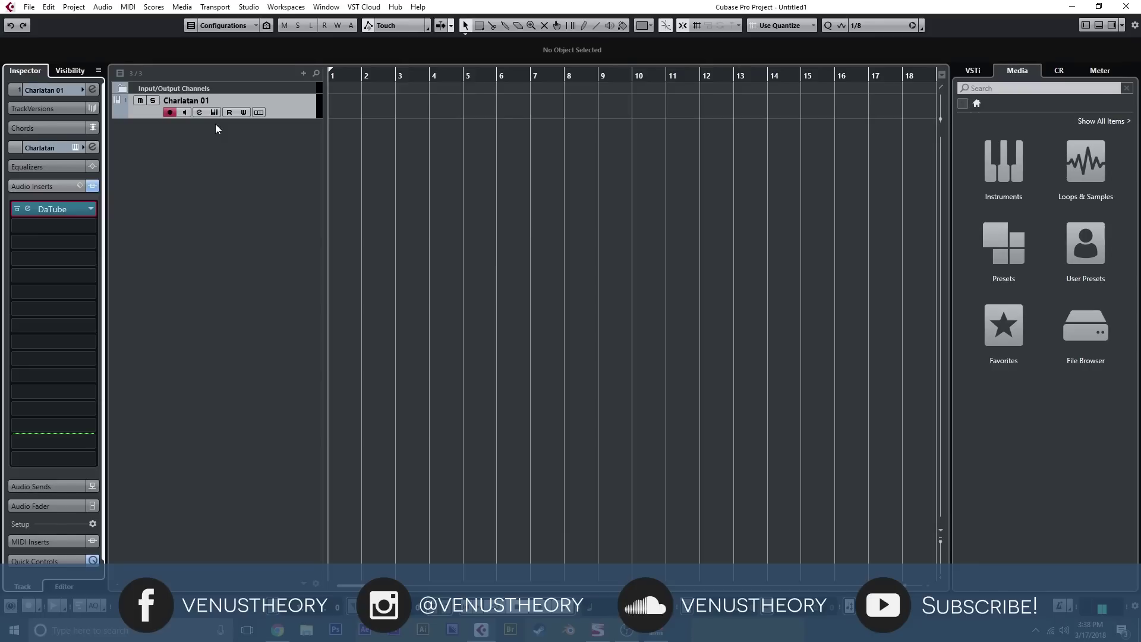
# - Add the Tube Compressor dynamics effect to the second audio insert slot and raise its Input to 13.3 dB
pyautogui.click(92, 227)
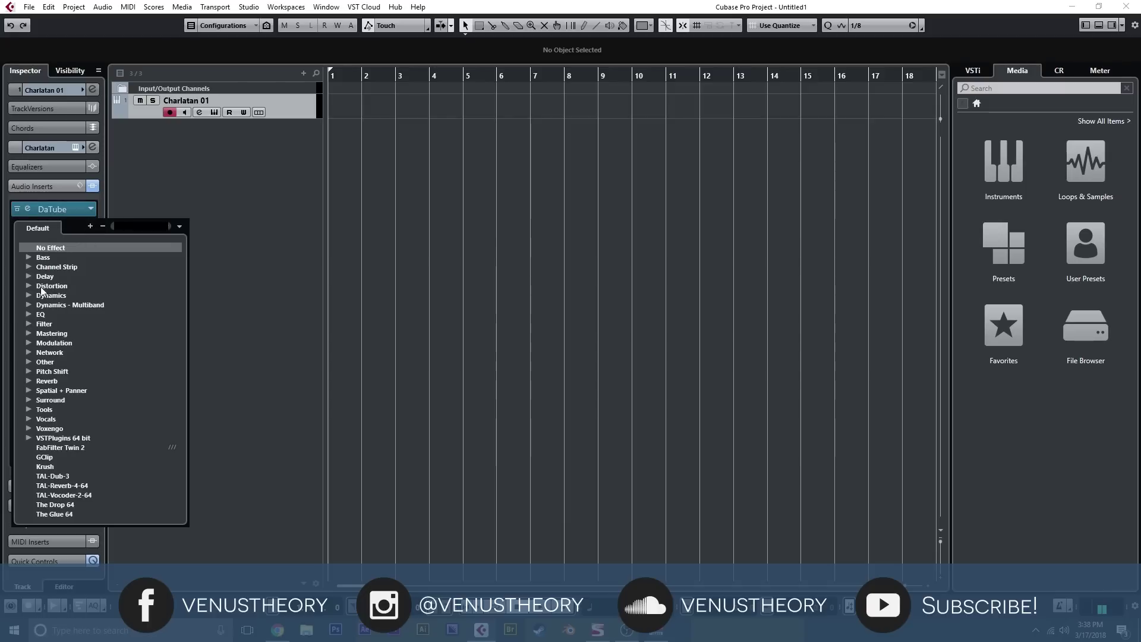
pyautogui.click(27, 295)
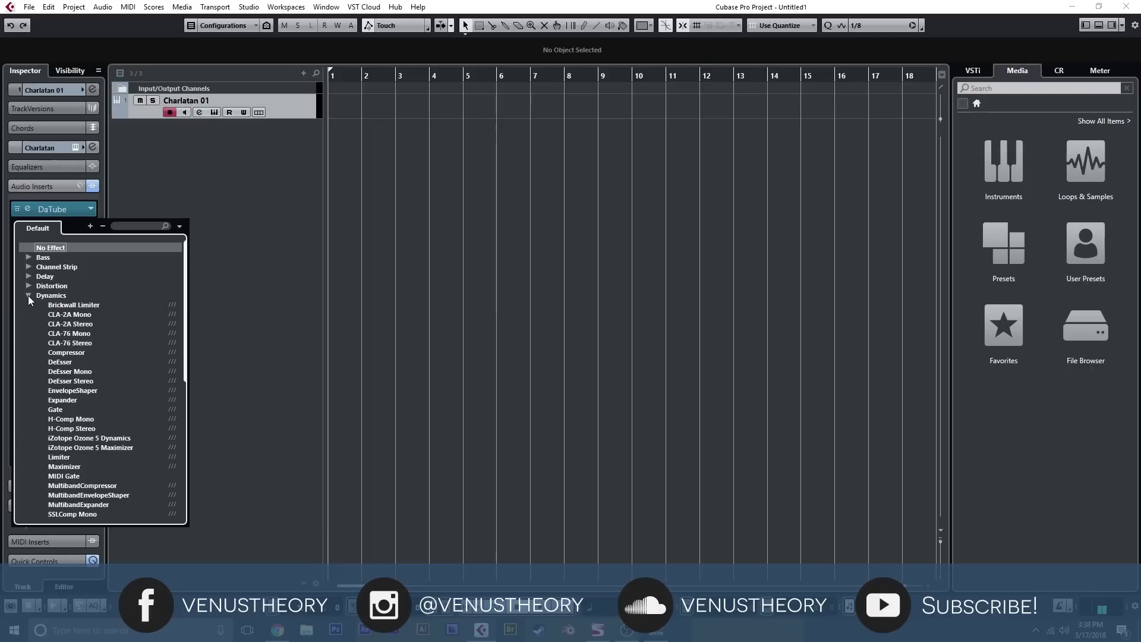
pyautogui.scroll(-8, 153, 395)
pyautogui.scroll(4, 119, 393)
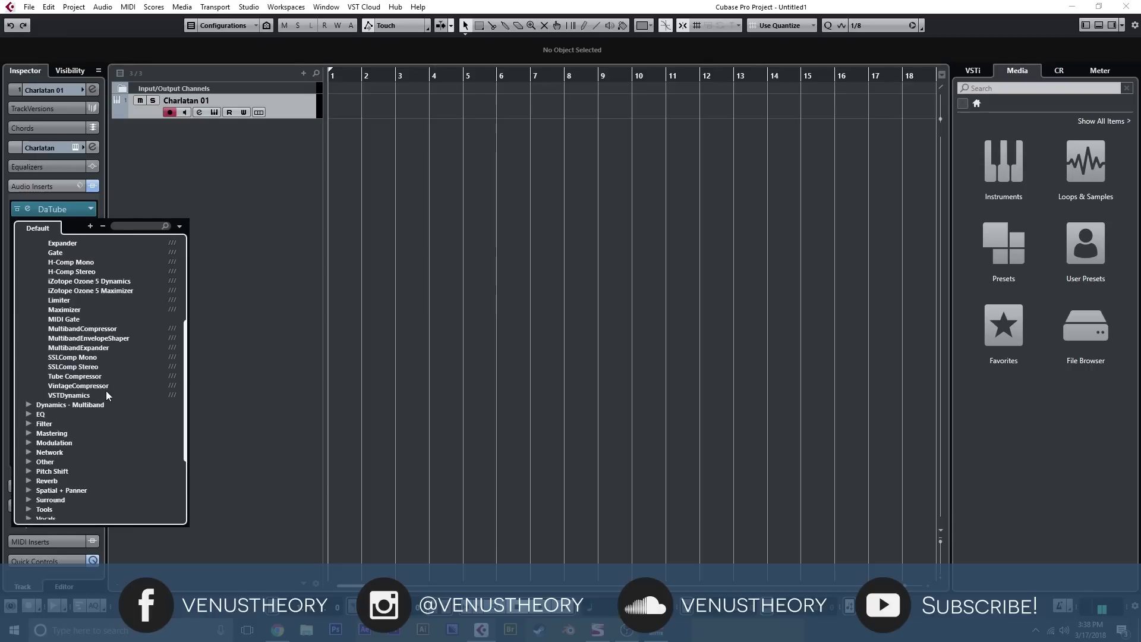
pyautogui.click(74, 376)
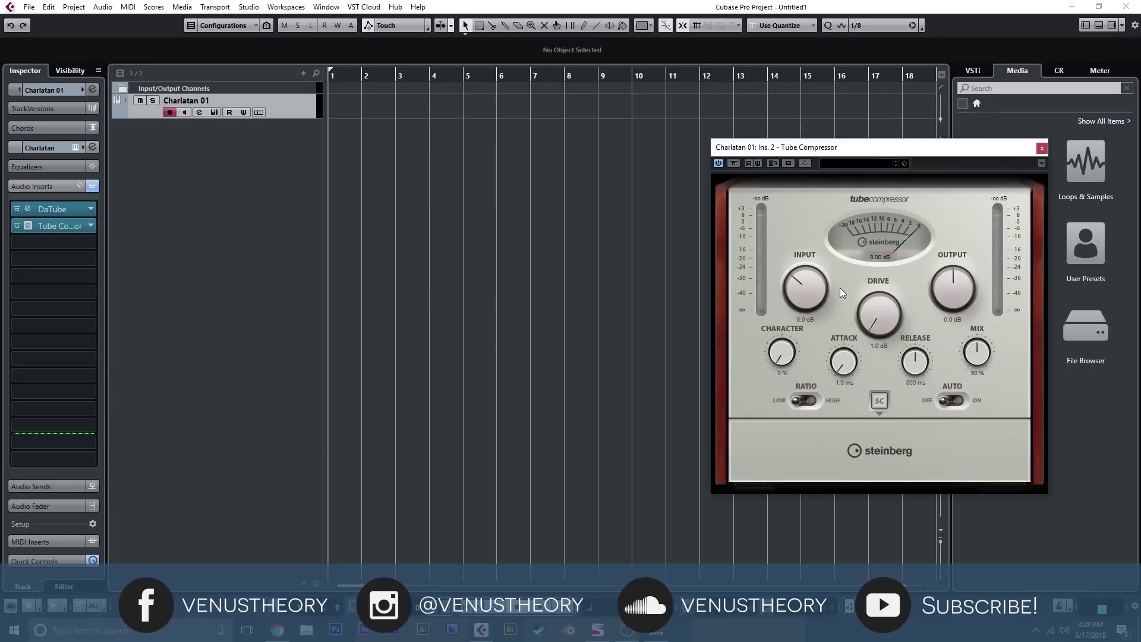
pyautogui.moveTo(808, 289); pyautogui.dragTo(807, 266)
pyautogui.moveTo(855, 155); pyautogui.dragTo(587, 130)
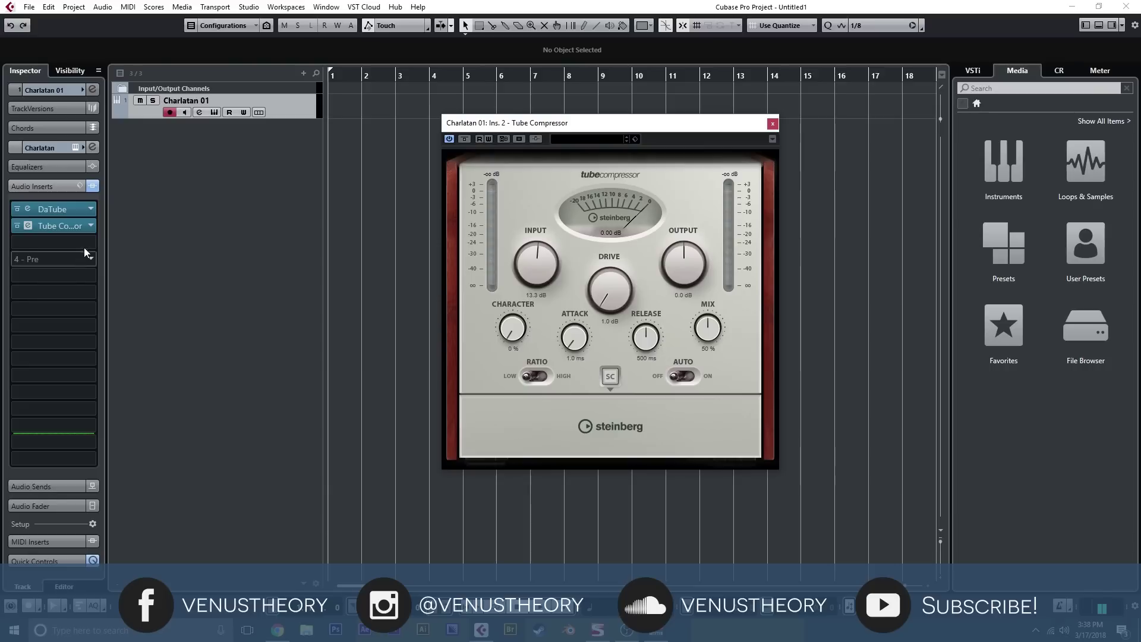
pyautogui.click(36, 242)
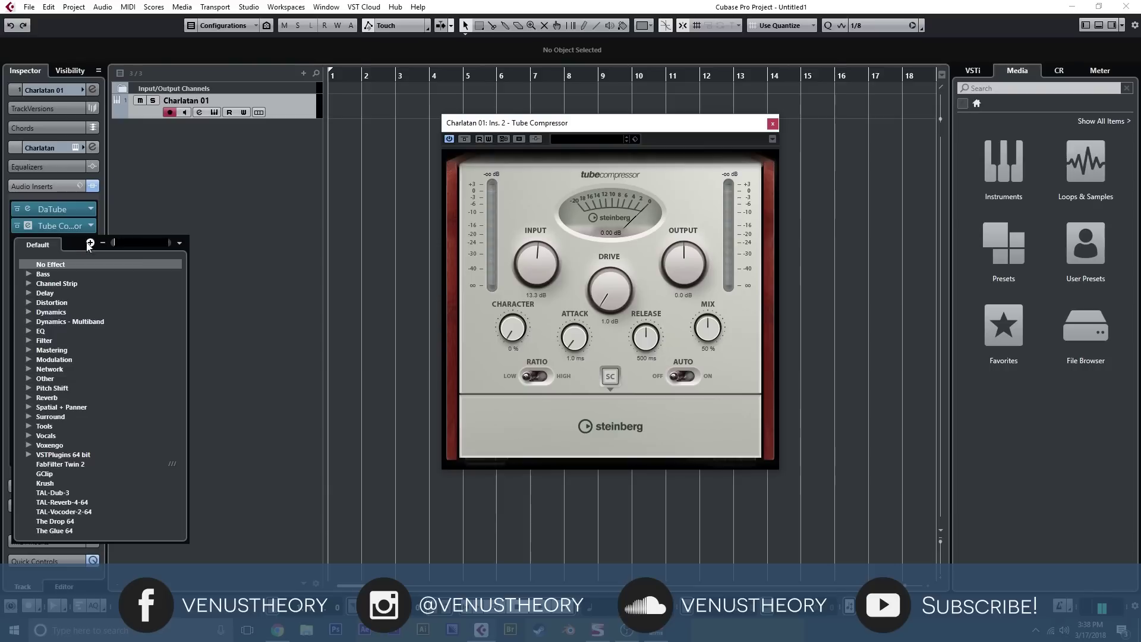
pyautogui.click(28, 311)
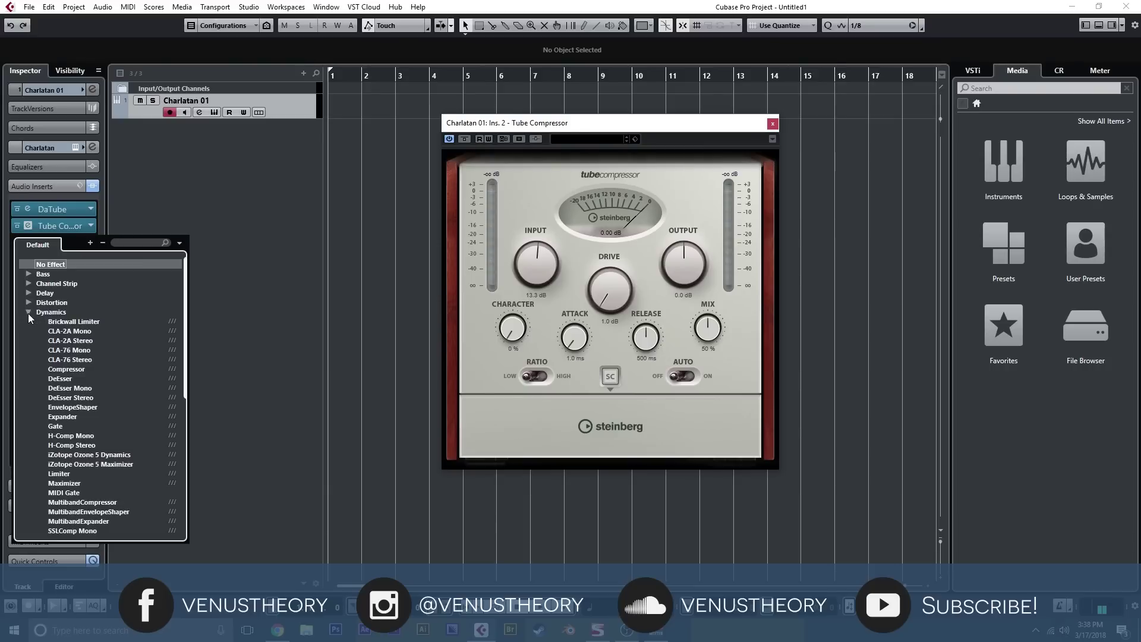
pyautogui.click(85, 342)
pyautogui.moveTo(434, 175); pyautogui.dragTo(294, 221)
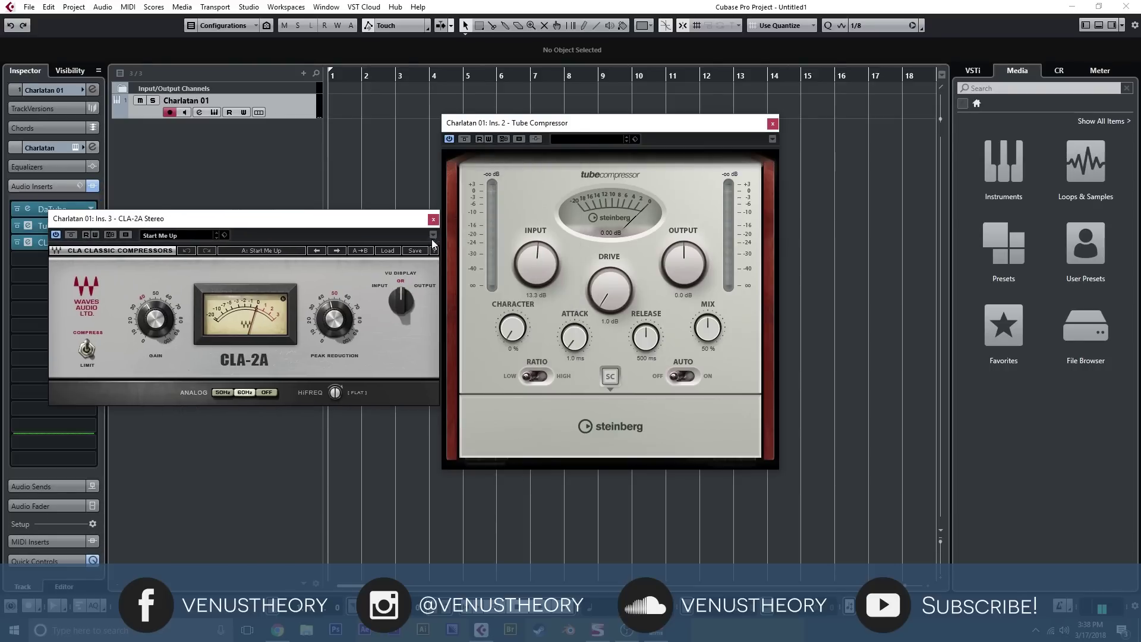
pyautogui.click(433, 219)
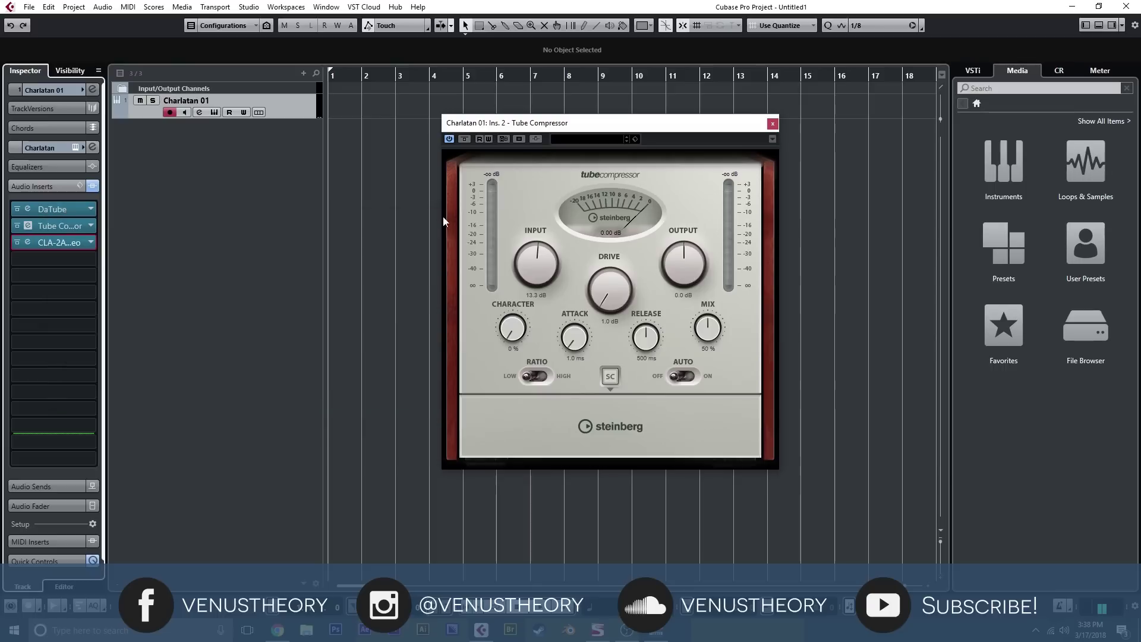
pyautogui.click(82, 246)
pyautogui.click(60, 189)
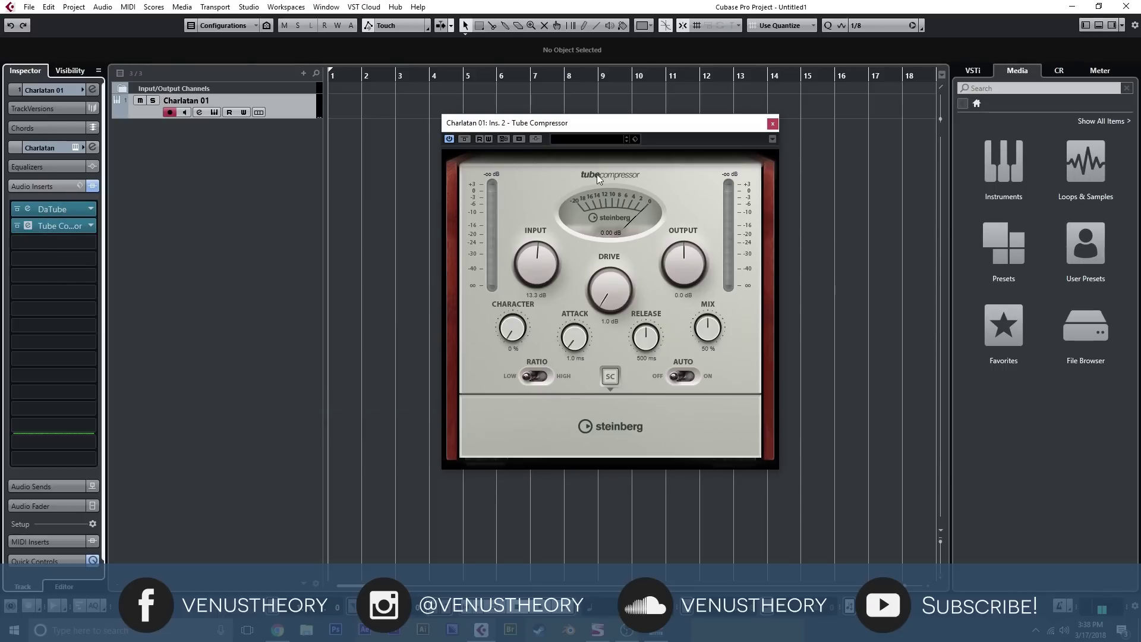
# - On the Tube Compressor, set Input to 16.2 dB, Mix to 100 % and Drive to about 3.6 dB, and raise Character moderately
pyautogui.moveTo(592, 129); pyautogui.dragTo(460, 131)
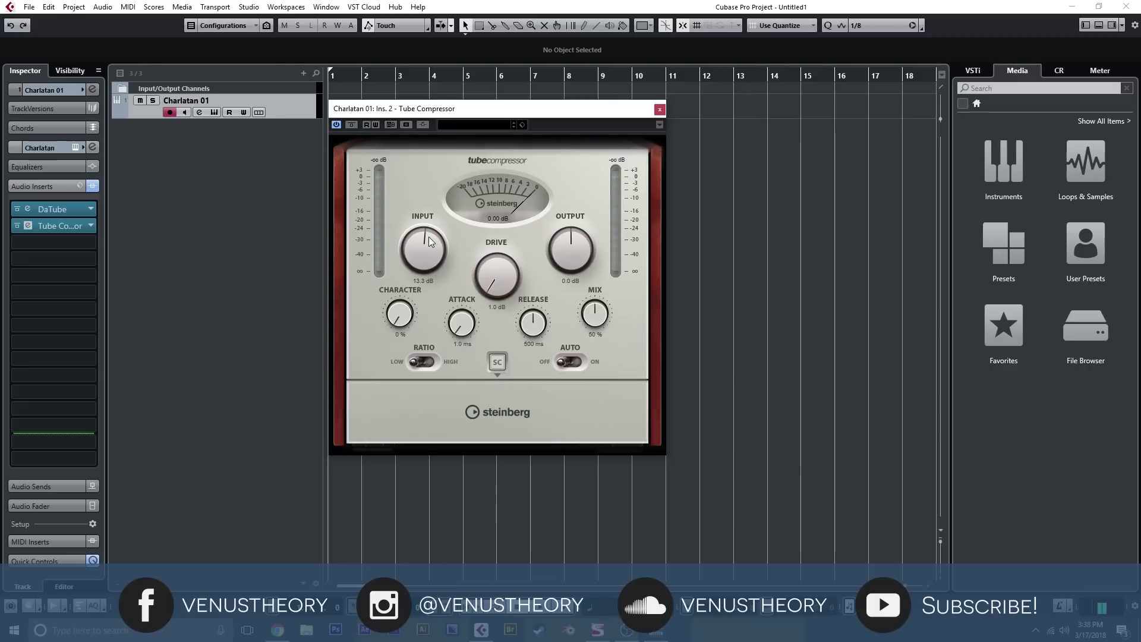
pyautogui.moveTo(431, 240); pyautogui.dragTo(430, 236)
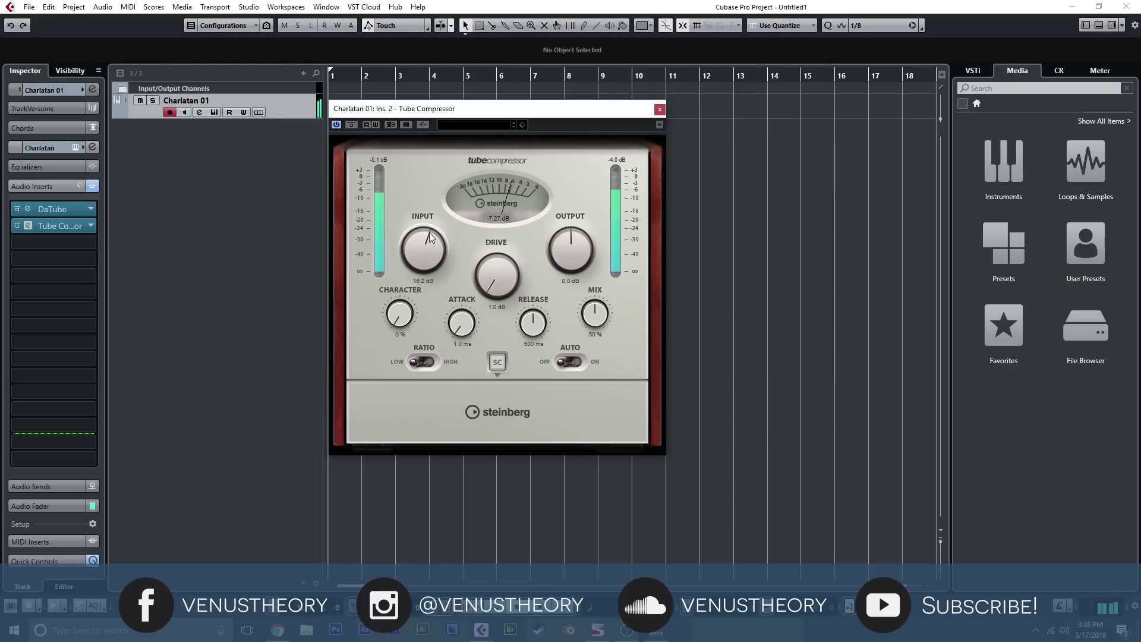
pyautogui.moveTo(581, 325); pyautogui.dragTo(593, 186)
pyautogui.moveTo(494, 258); pyautogui.dragTo(498, 220)
pyautogui.moveTo(399, 314); pyautogui.dragTo(490, 283)
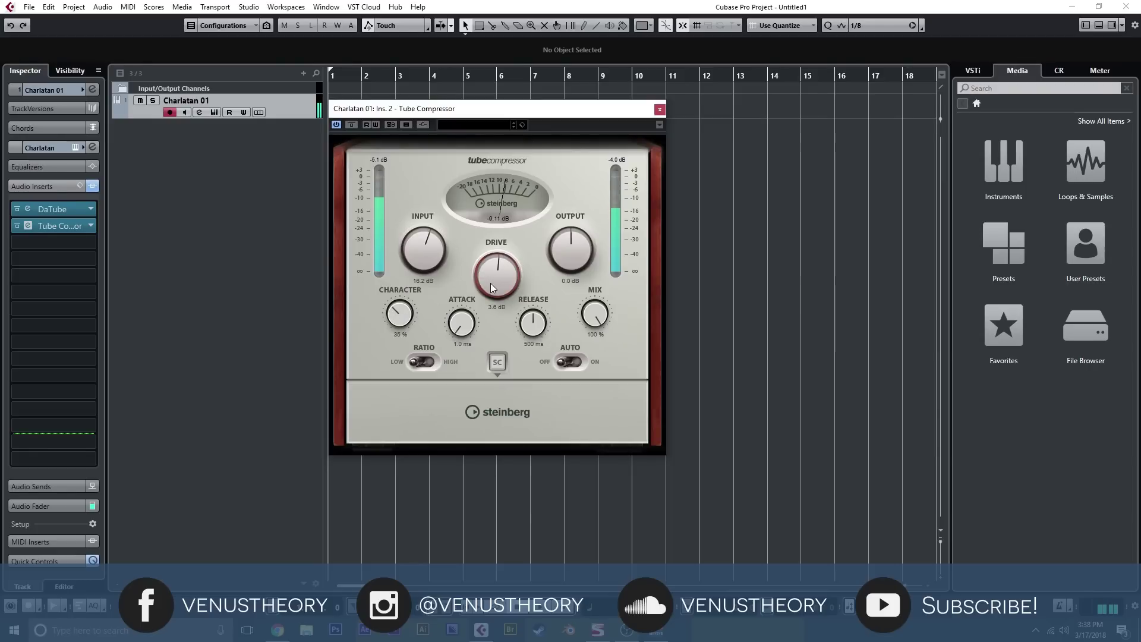
# - Set the Tube Compressor's Output to 4.6 dB while comparing against the bypassed sound, and close the effect window
pyautogui.click(351, 124)
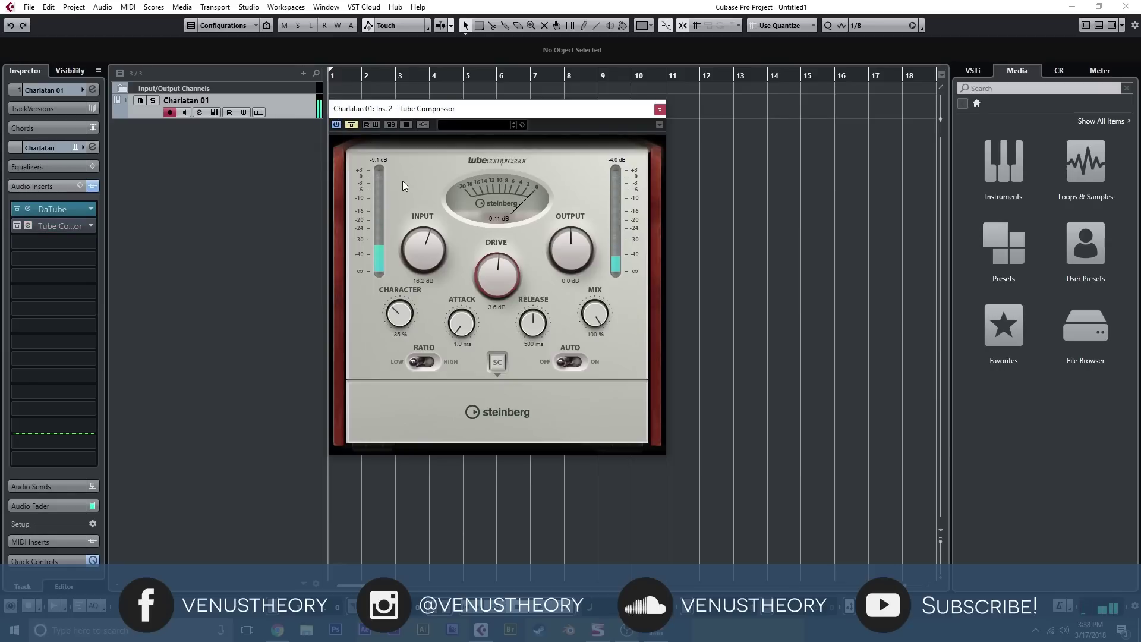
pyautogui.click(352, 125)
pyautogui.moveTo(581, 246); pyautogui.dragTo(582, 219)
pyautogui.click(352, 124)
pyautogui.click(353, 124)
pyautogui.click(353, 123)
pyautogui.click(353, 123)
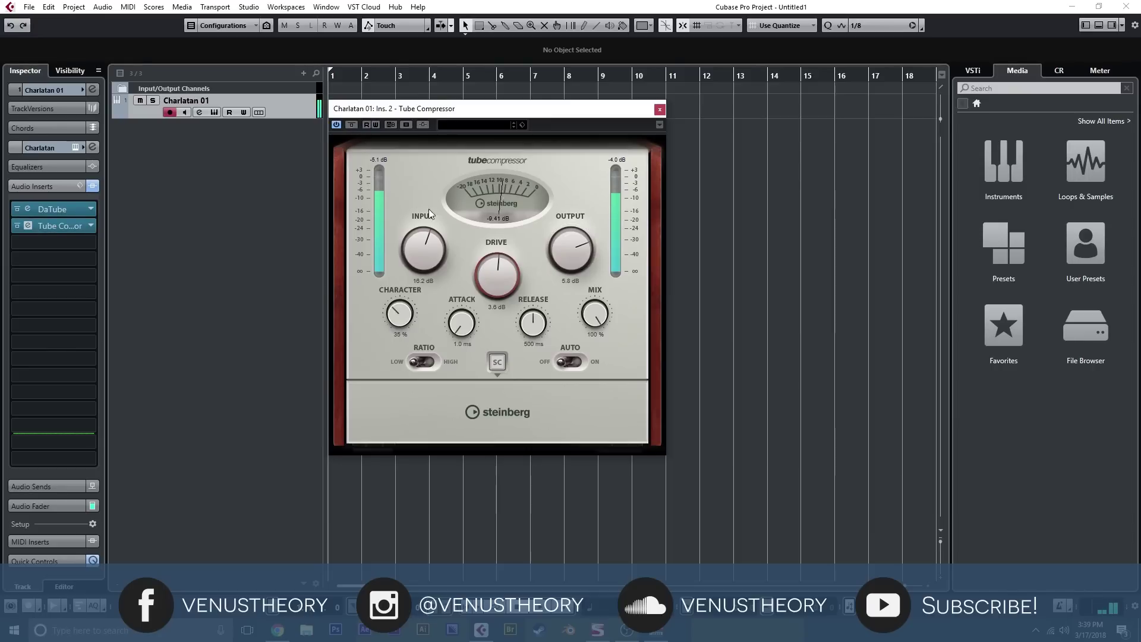
pyautogui.moveTo(560, 252); pyautogui.dragTo(561, 258)
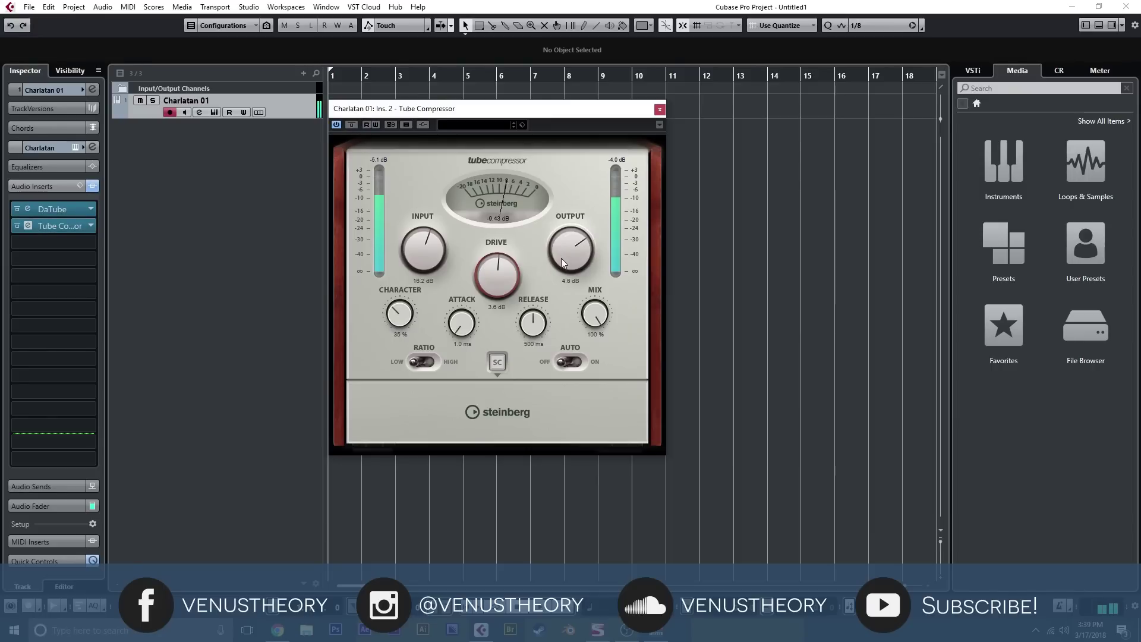
pyautogui.click(354, 124)
pyautogui.click(354, 124)
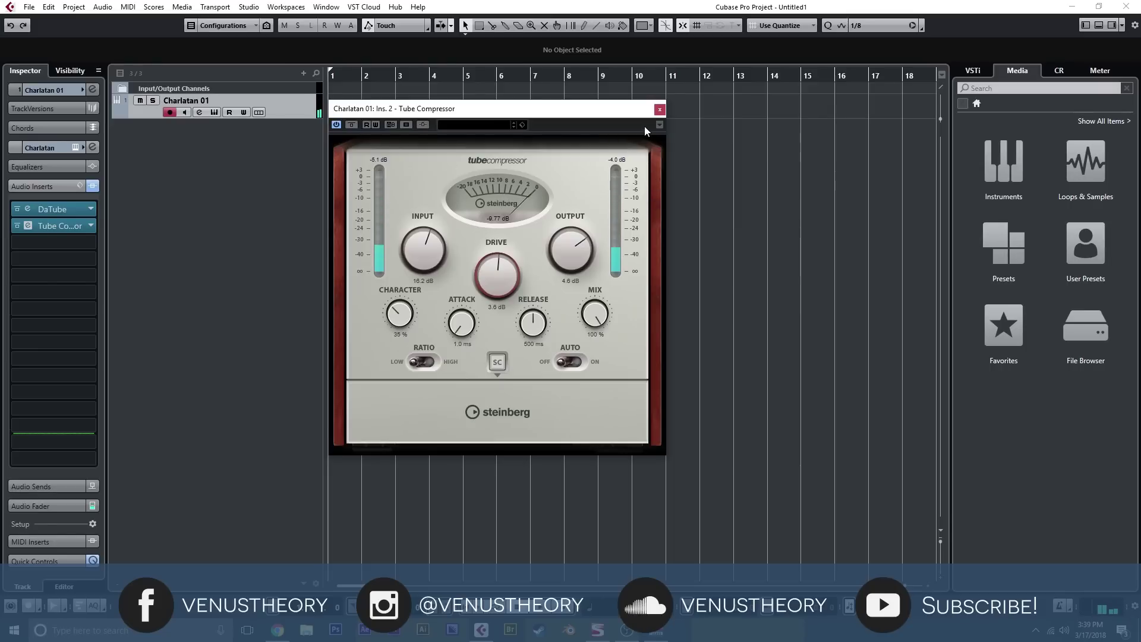
pyautogui.click(659, 110)
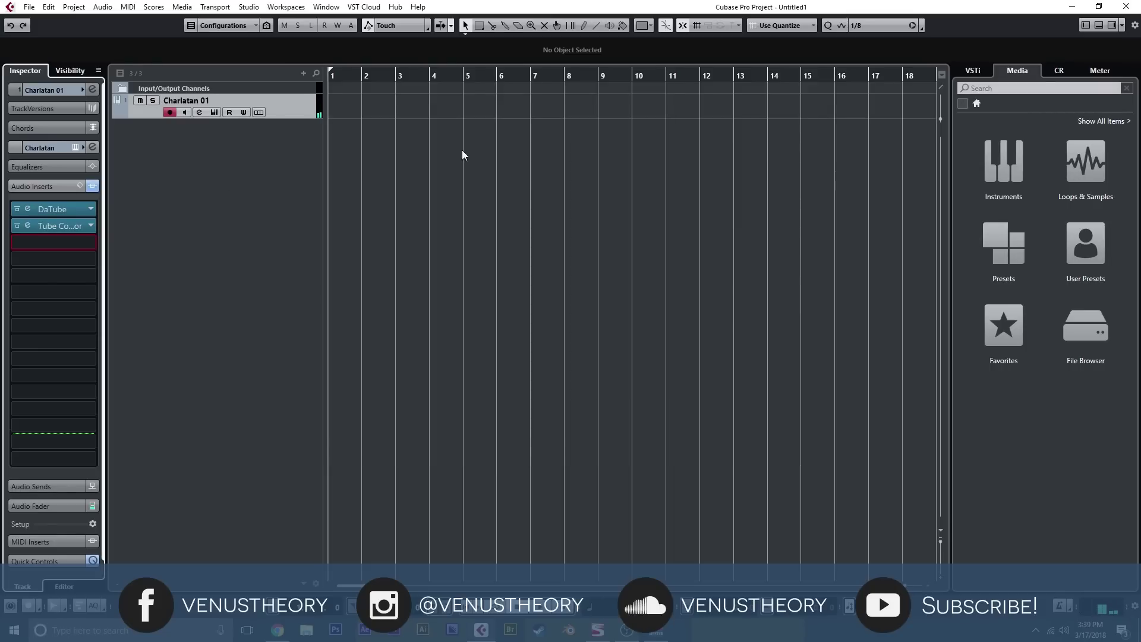
# - Add the Chorus modulation effect to the third audio insert slot and move it ahead of DaTube into the first slot
pyautogui.click(83, 249)
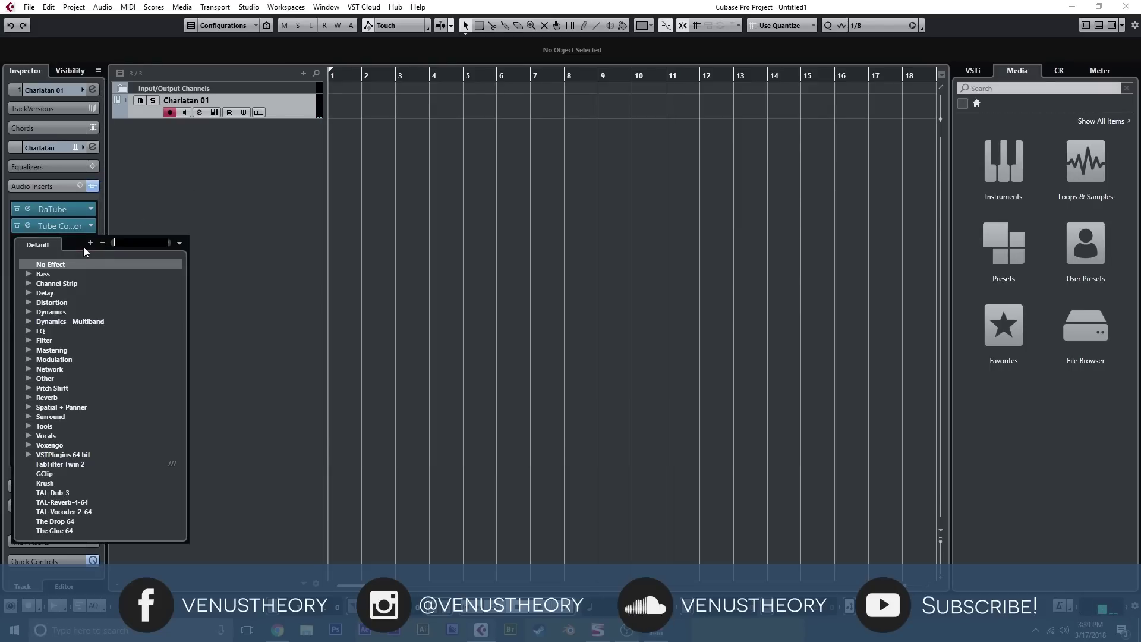
pyautogui.click(29, 357)
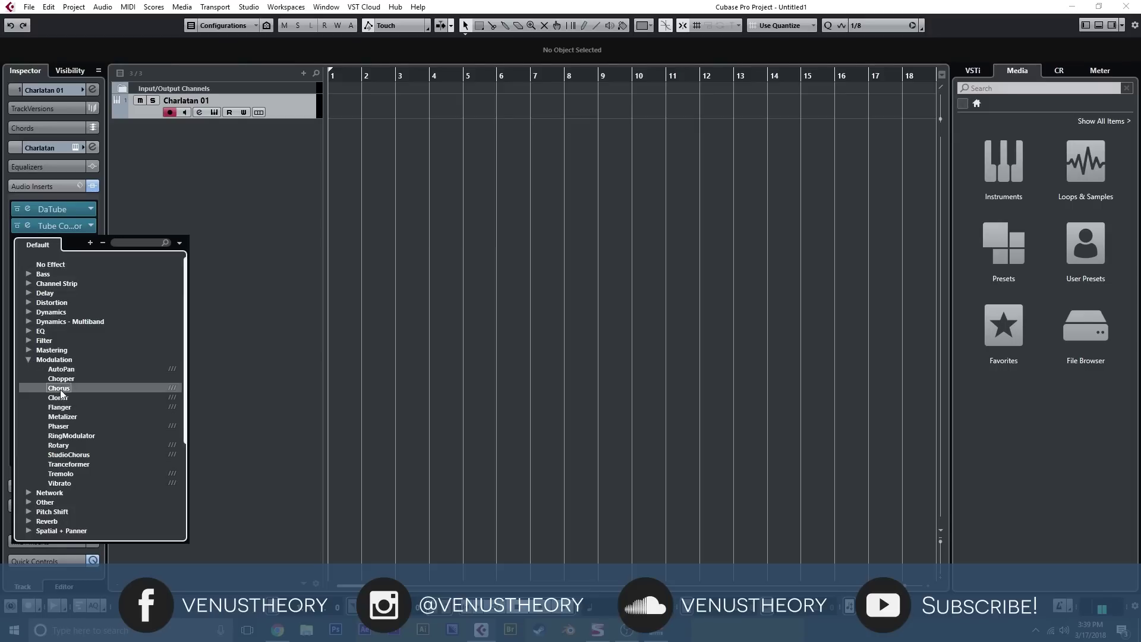
pyautogui.click(60, 389)
pyautogui.moveTo(59, 243); pyautogui.dragTo(70, 209)
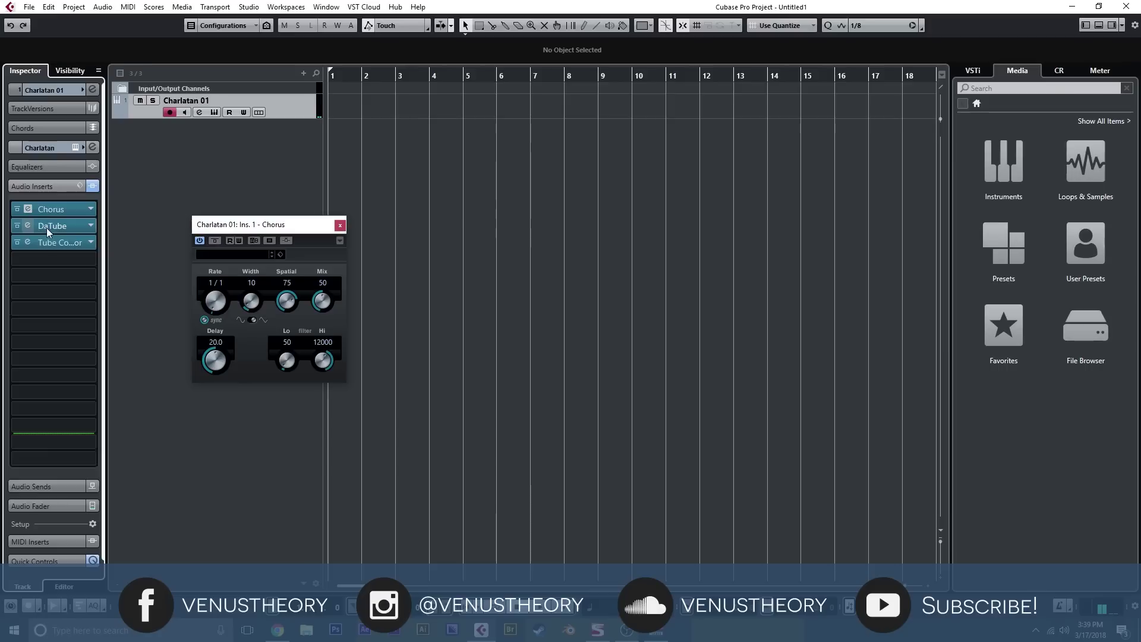
# - Turn off tempo sync on the Chorus, set Rate to 0.08, Width to 28 and Mix to 30, and close its window
pyautogui.click(212, 316)
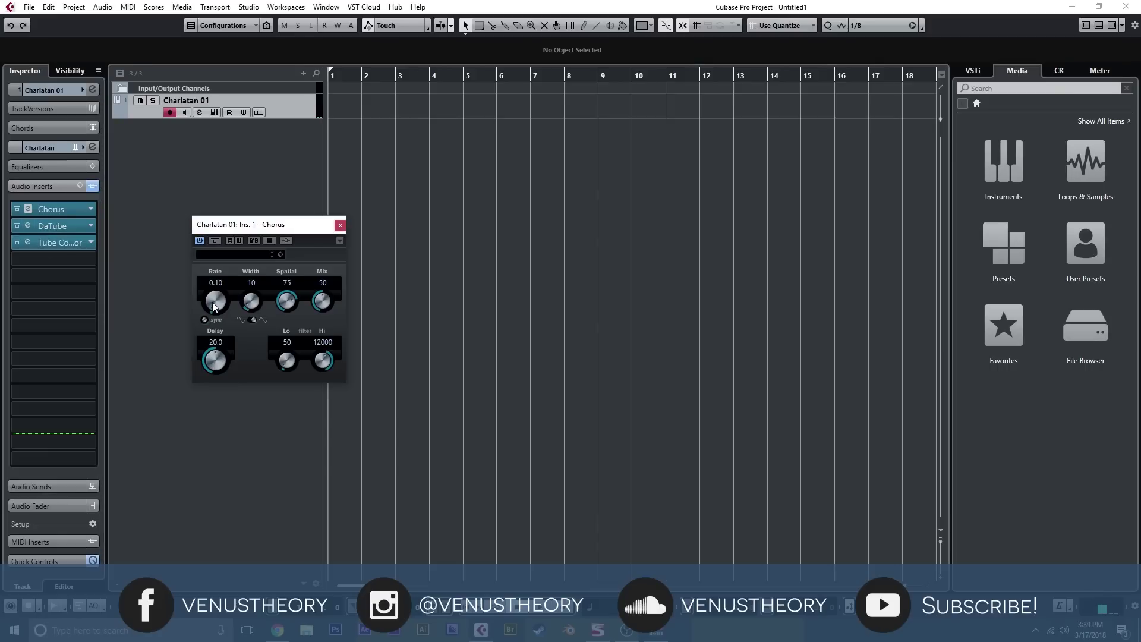
pyautogui.scroll(3, 251, 291)
pyautogui.scroll(1, 329, 309)
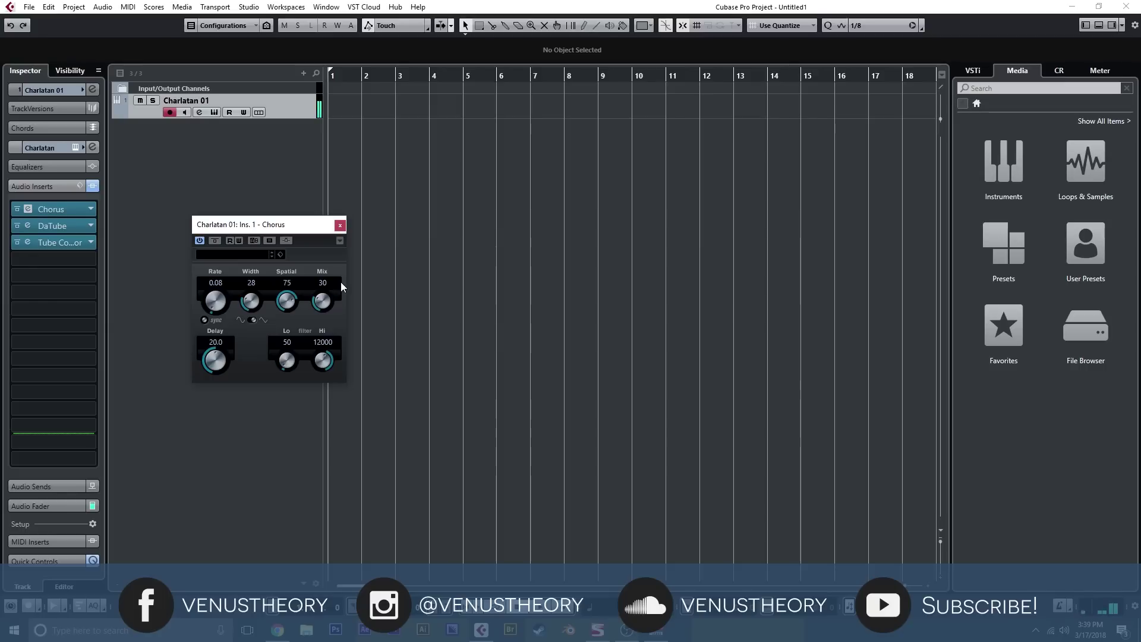
pyautogui.click(339, 225)
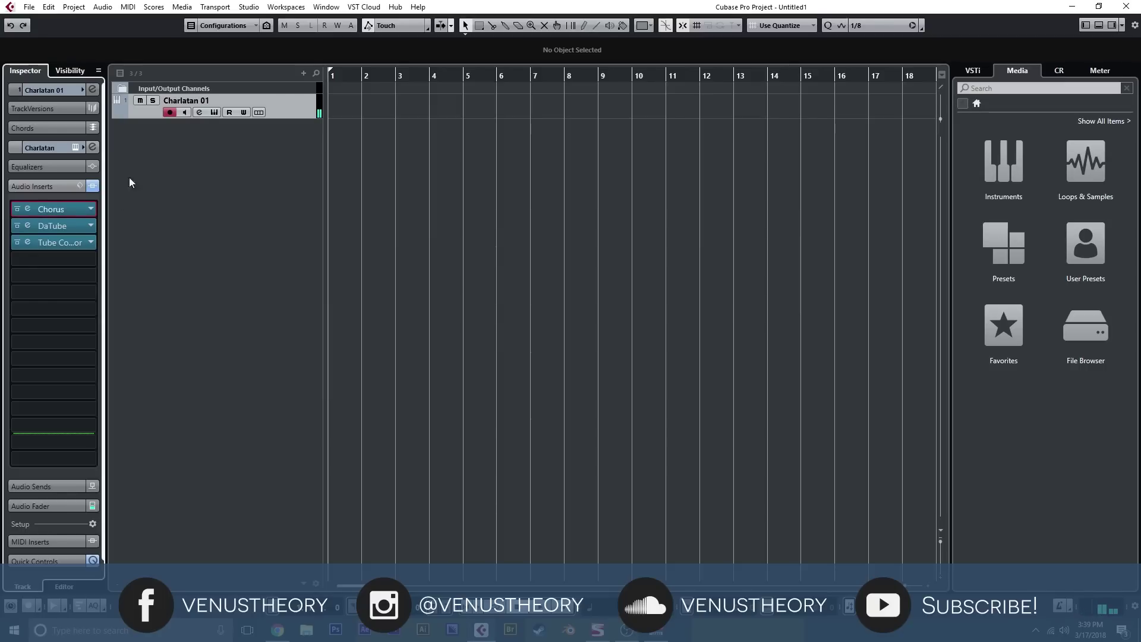
# - Replace DaTube with Magneto II in the second insert slot, discarding DaTube's changes, and set its Saturation to about 61 %
pyautogui.click(90, 226)
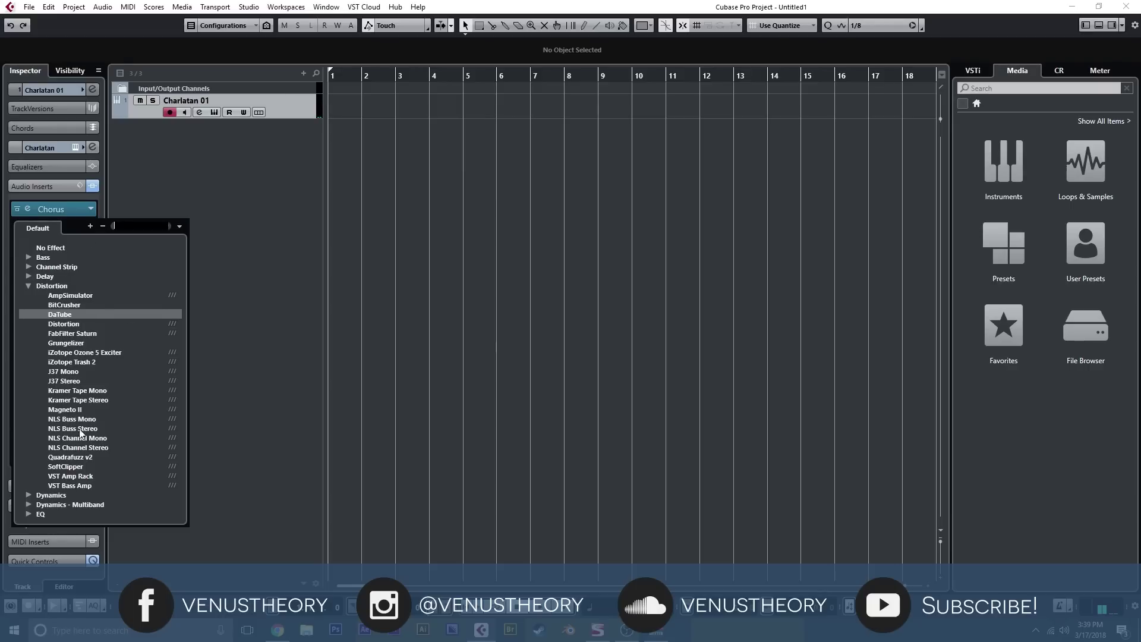
pyautogui.click(91, 409)
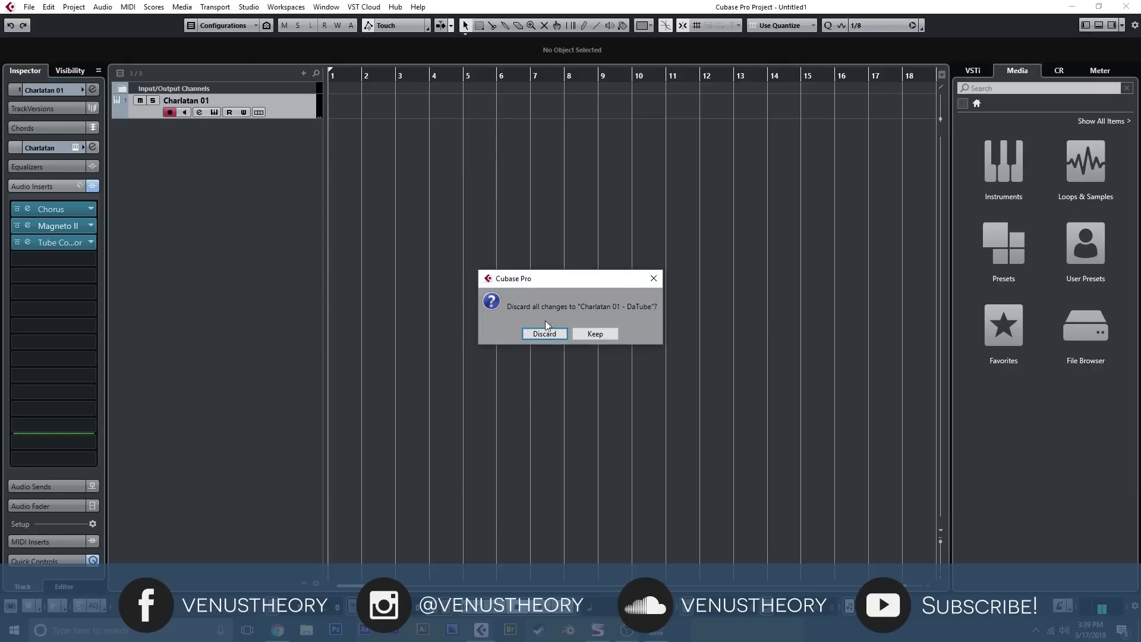
pyautogui.click(545, 330)
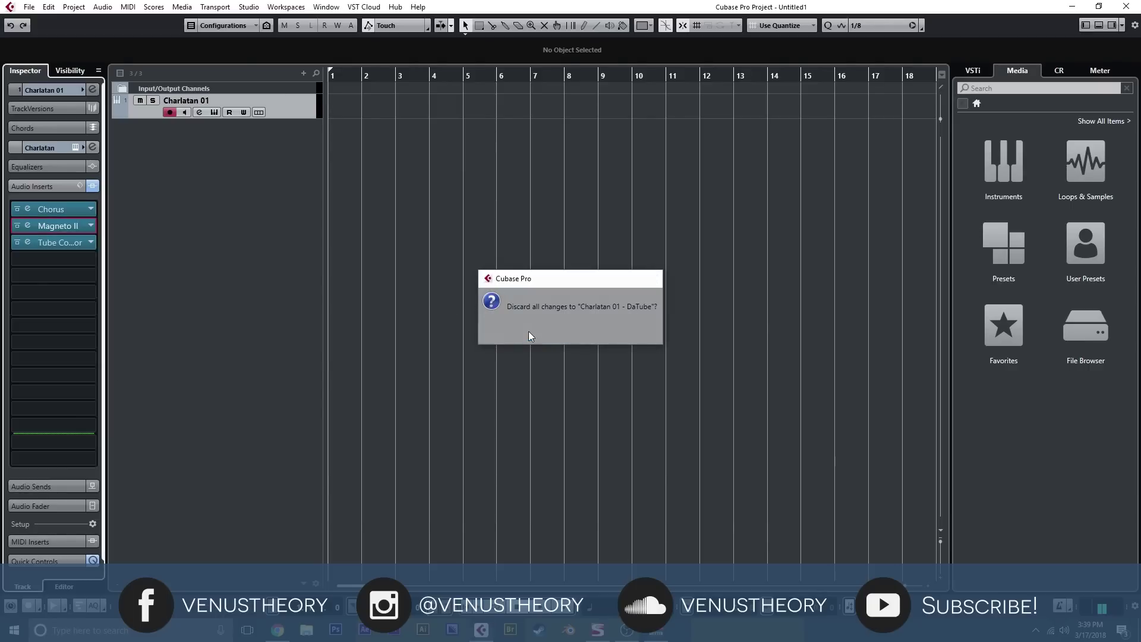
pyautogui.moveTo(438, 350); pyautogui.dragTo(441, 325)
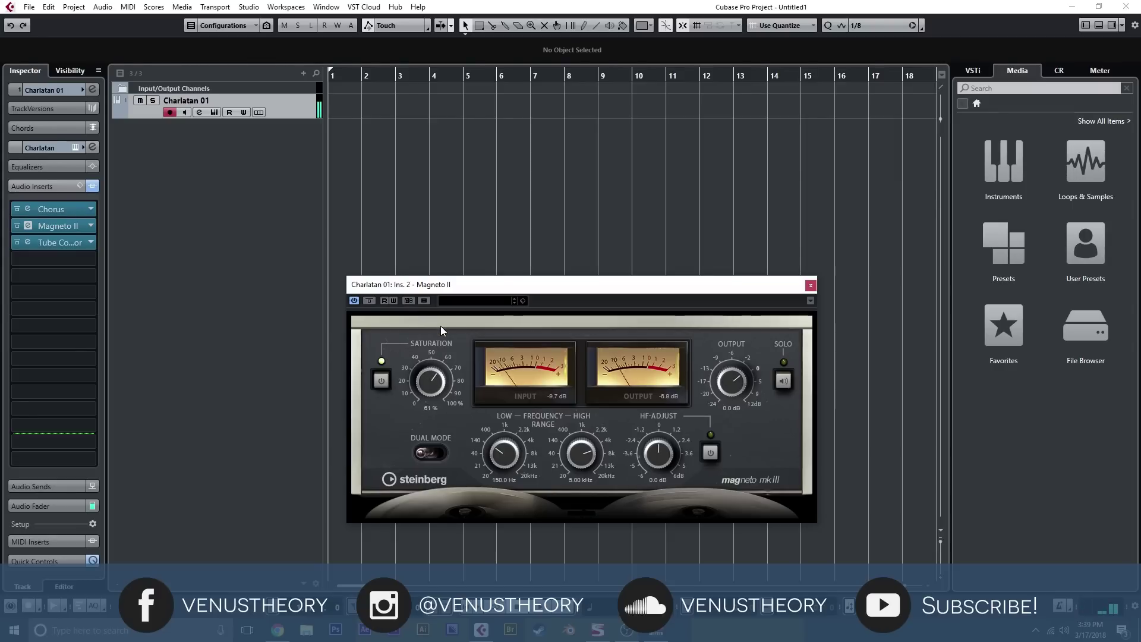
pyautogui.click(810, 285)
pyautogui.click(42, 226)
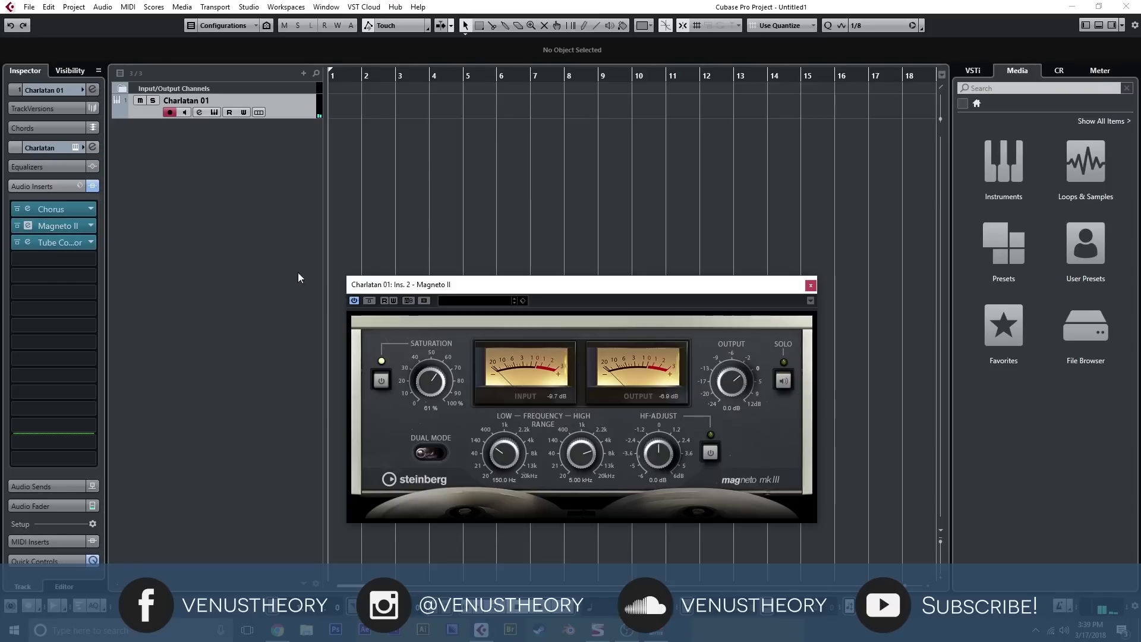
pyautogui.click(809, 285)
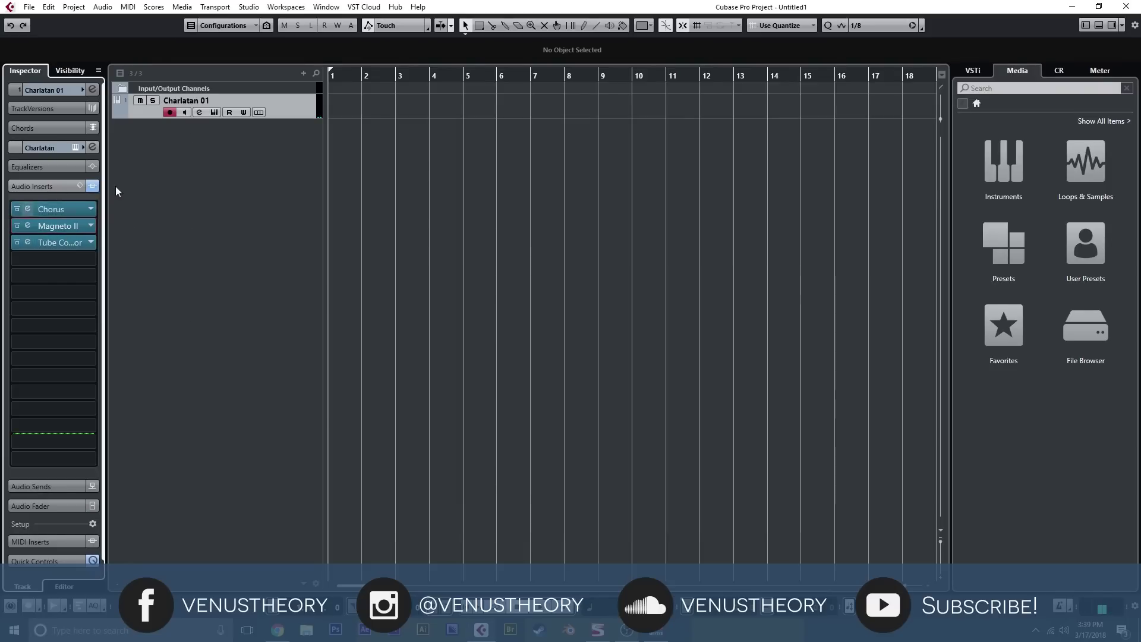
pyautogui.click(214, 112)
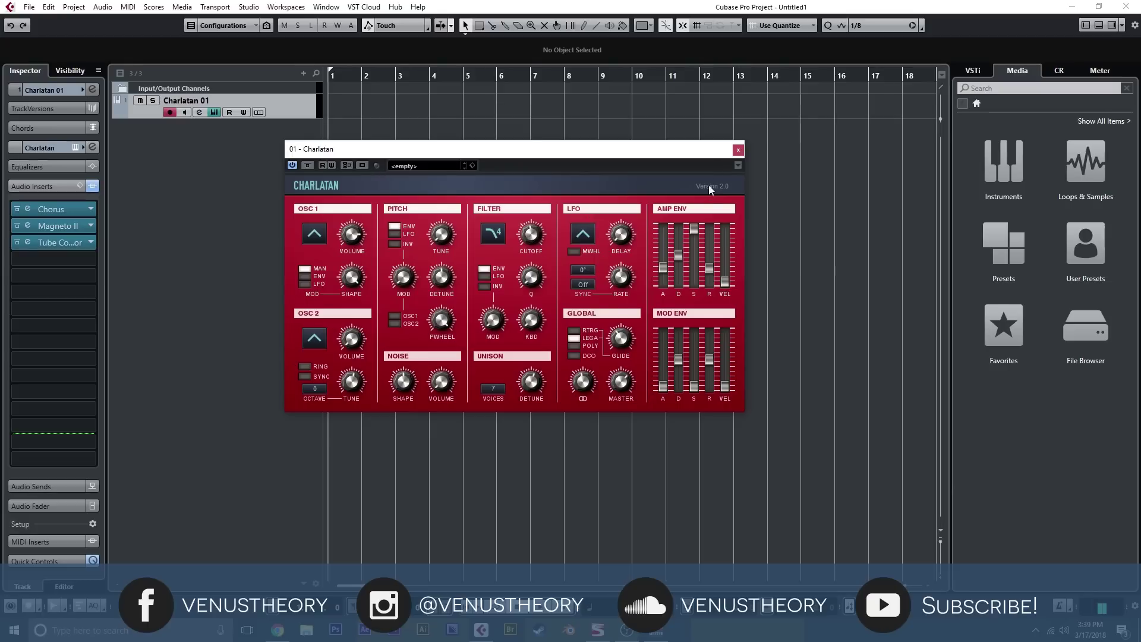
pyautogui.click(737, 150)
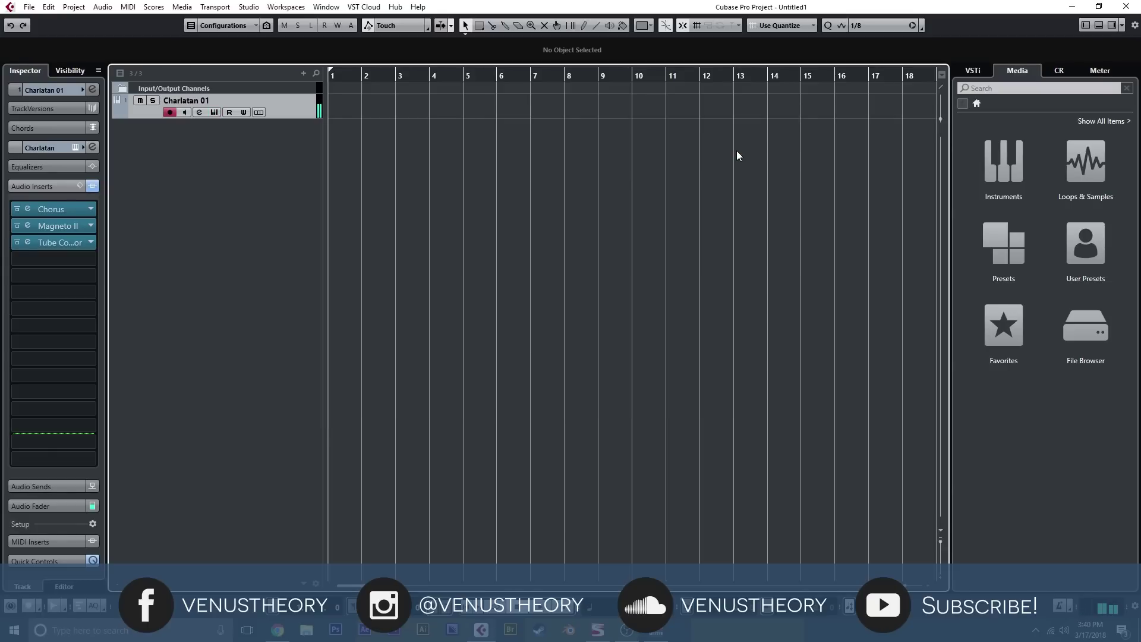
pyautogui.click(215, 112)
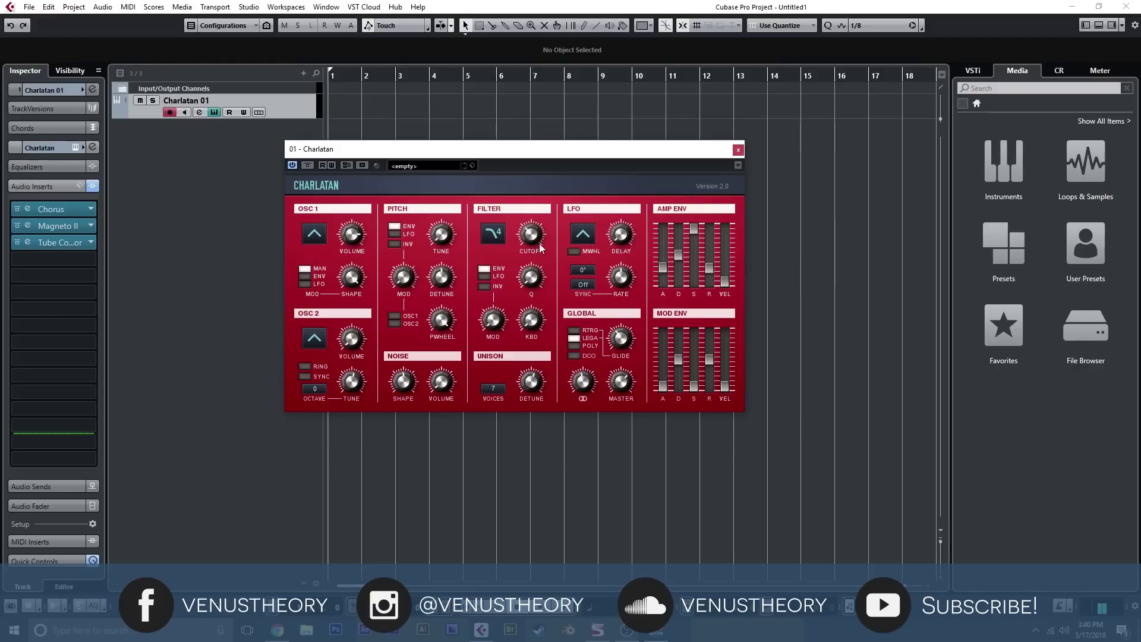
pyautogui.click(737, 149)
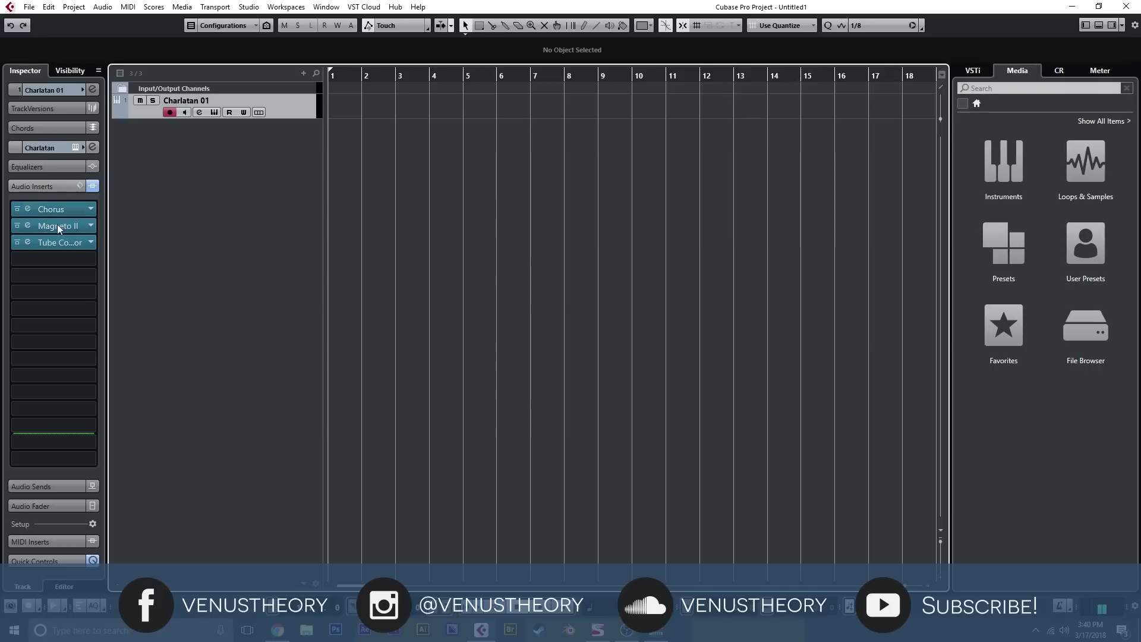
# - Remove the Chorus effect from the first audio insert slot and discard its changes
pyautogui.click(86, 209)
pyautogui.click(70, 229)
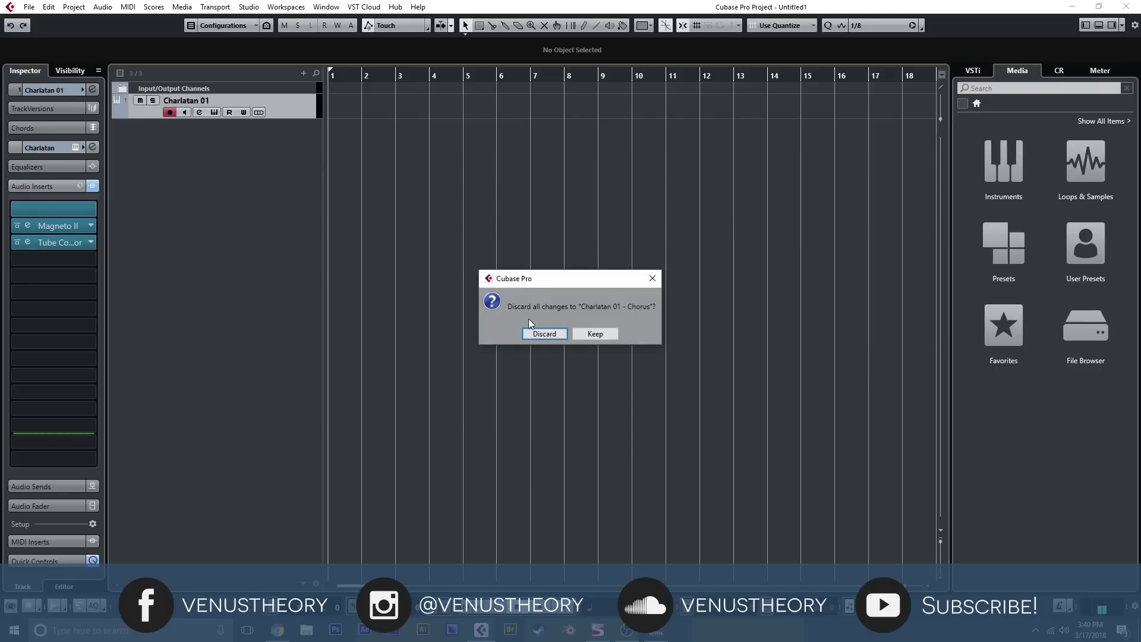
pyautogui.click(541, 331)
# - Add the Frequency EQ effect to the fourth audio insert slot, after the Tube Compressor
pyautogui.click(95, 259)
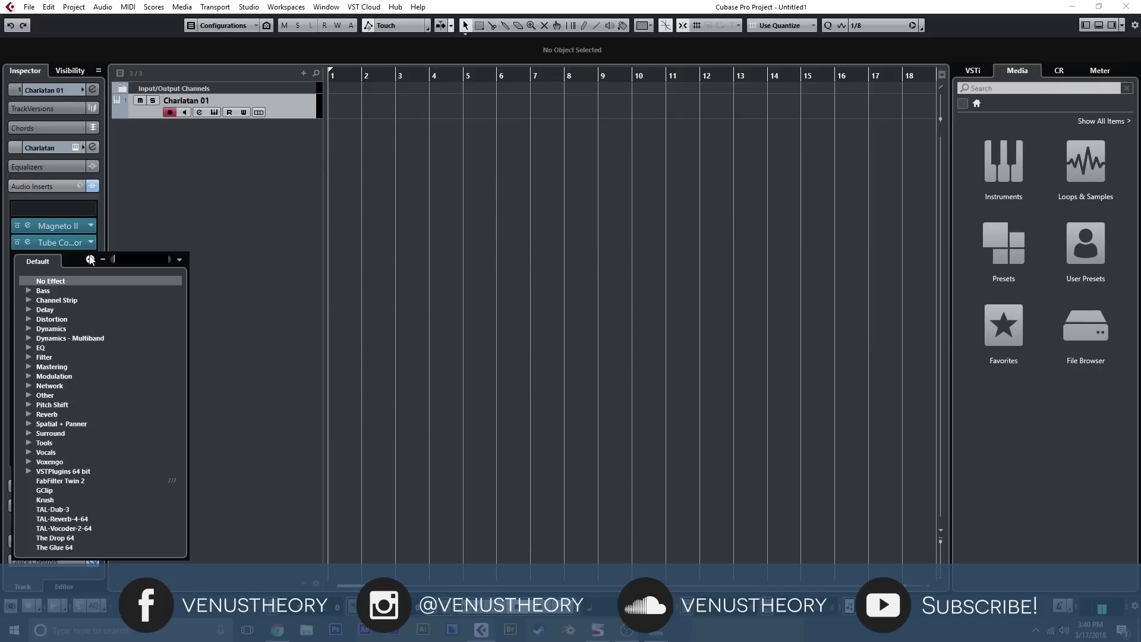
pyautogui.click(29, 344)
pyautogui.click(74, 372)
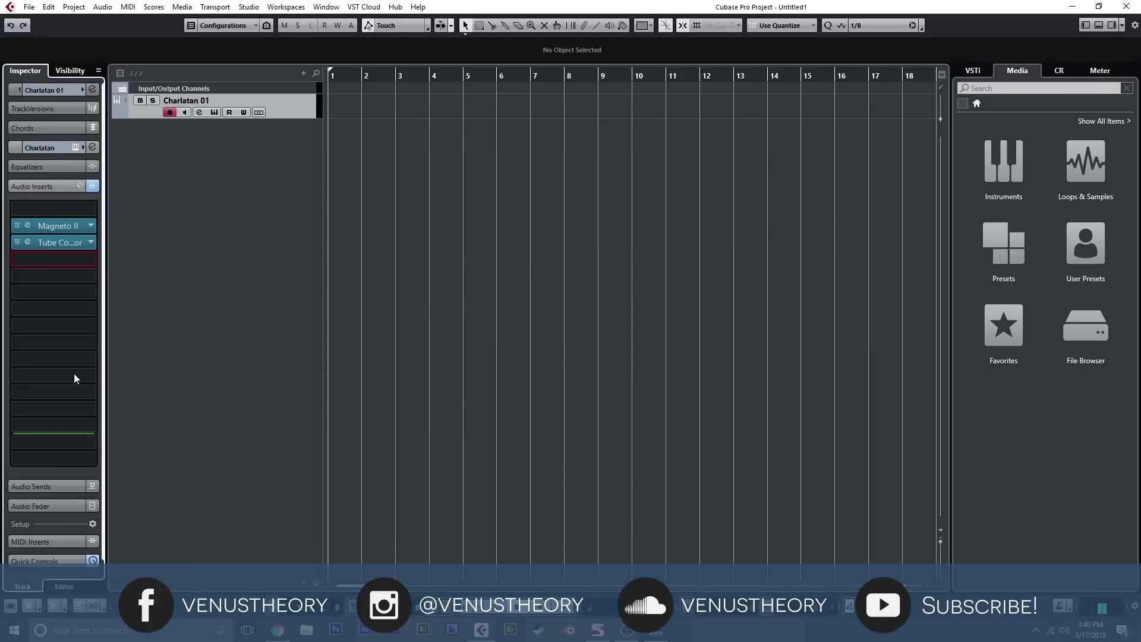
# - In the Frequency EQ, set band 4 to -6.1 dB at 282 Hz and band 3 to 3.7 dB at 120 Hz, and close its window
pyautogui.moveTo(236, 235); pyautogui.dragTo(197, 251)
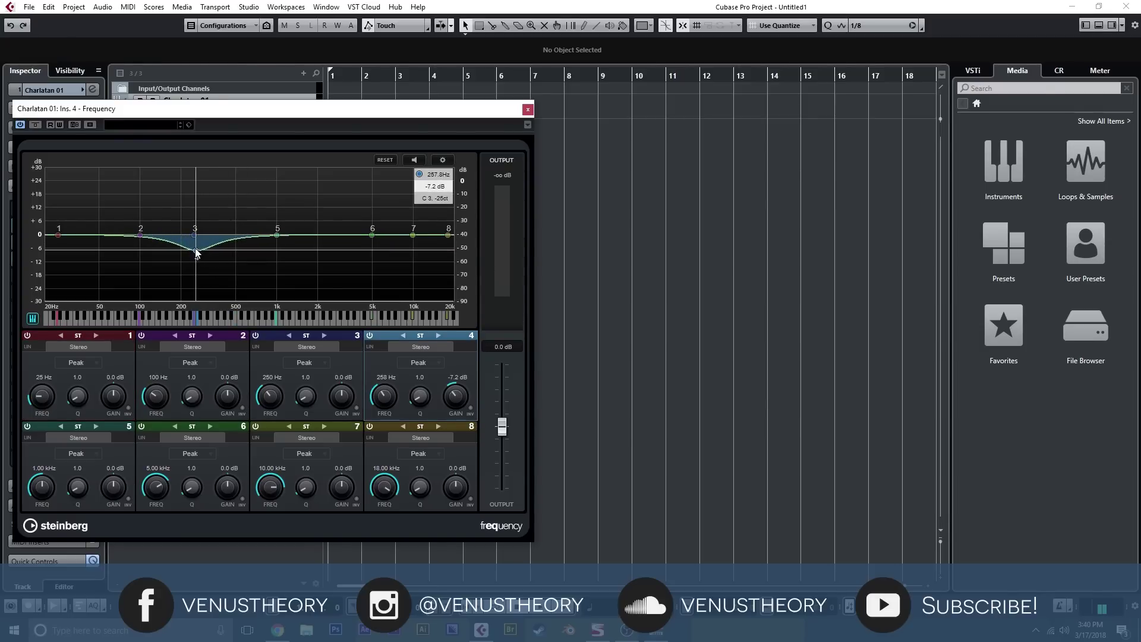
pyautogui.moveTo(196, 253); pyautogui.dragTo(202, 249)
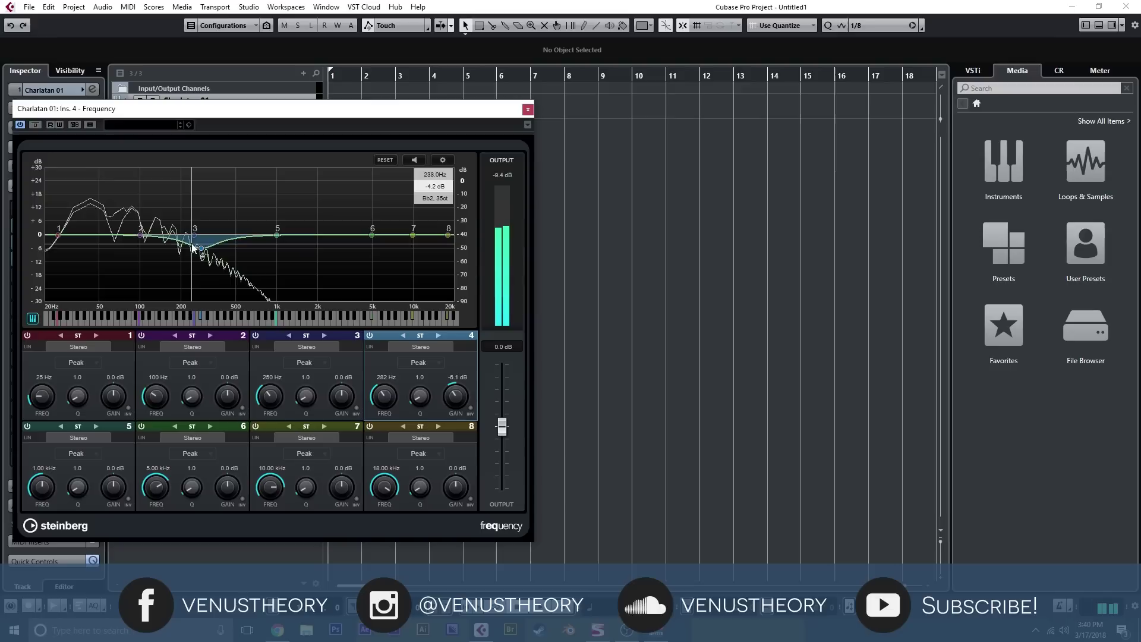
pyautogui.moveTo(194, 235); pyautogui.dragTo(152, 230)
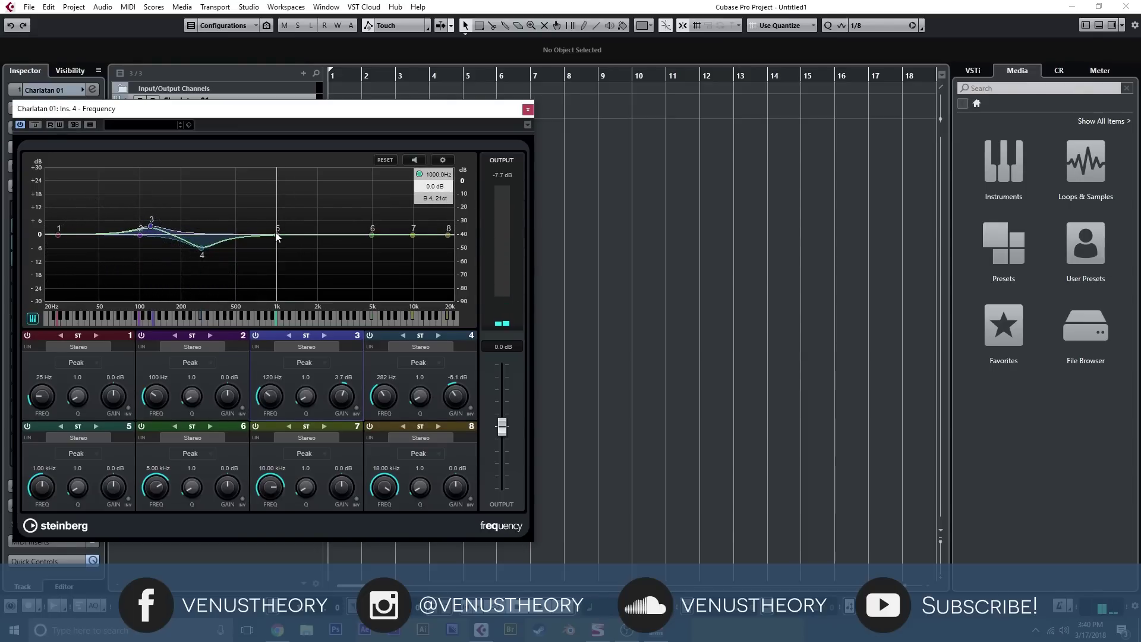
pyautogui.click(526, 109)
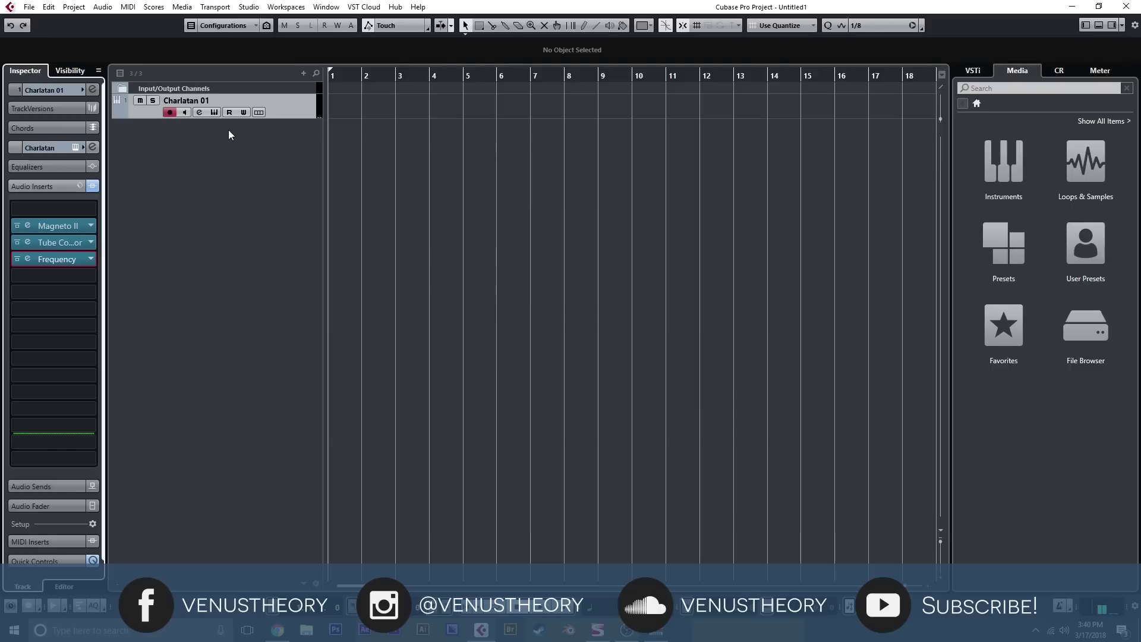